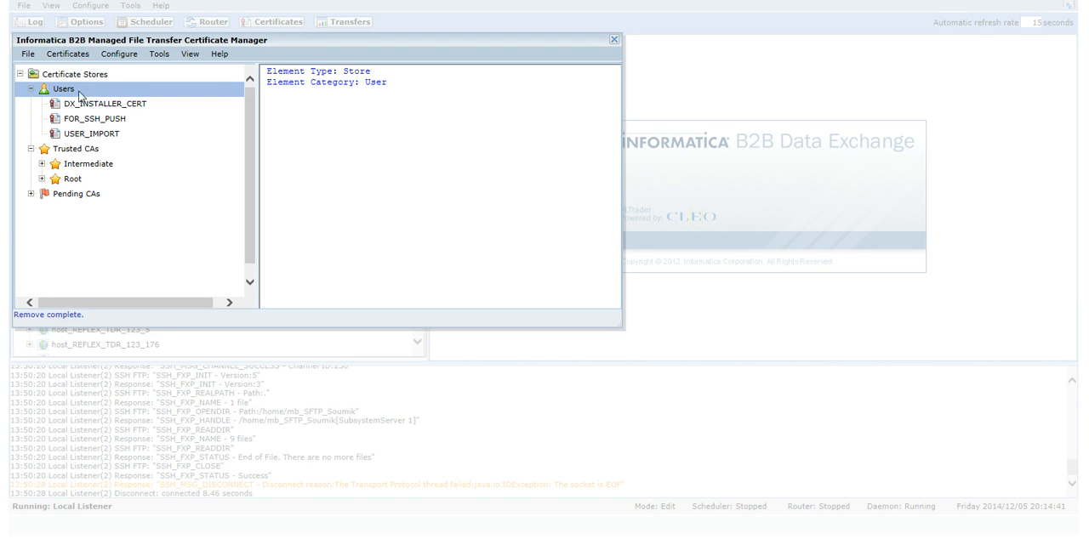
Generate a self-signed user certificate MFT_DEMO_CERT for Informatica, GCS, INFA, Redwood, California, US, including the contact's email and a private key password.
right_click(66, 91)
mouse_move(82, 101)
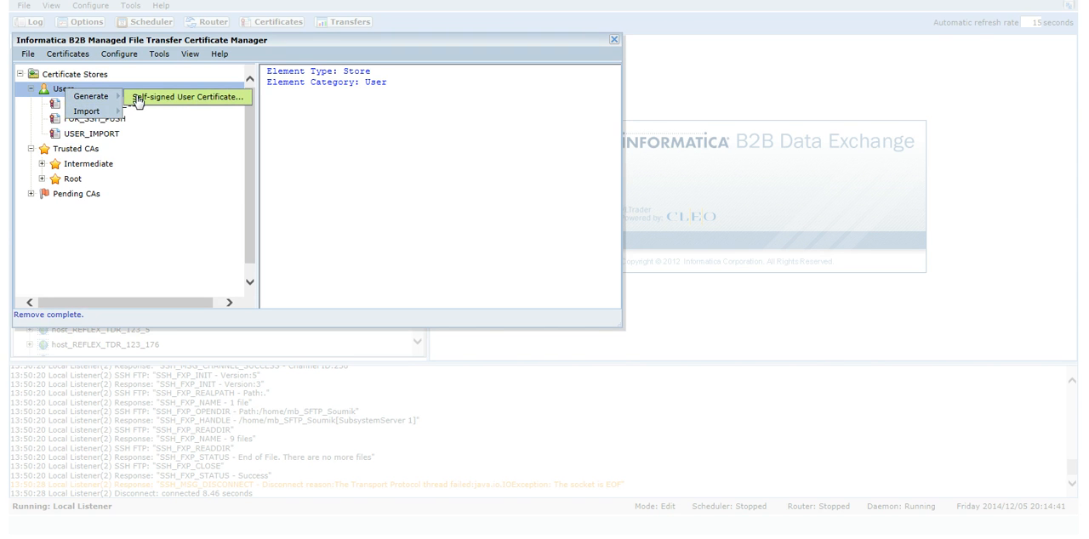
left_click(137, 99)
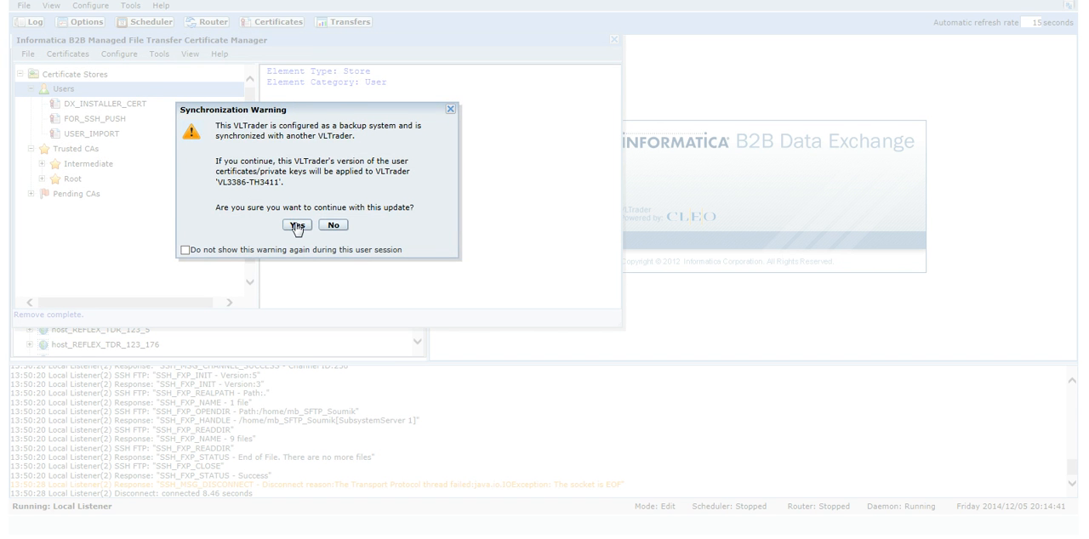
left_click(296, 225)
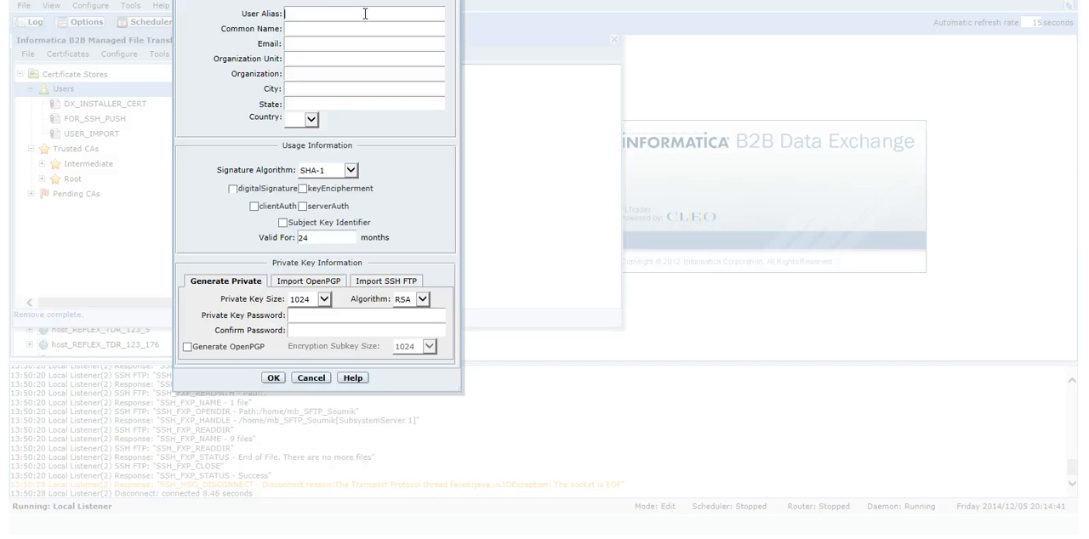
type("MFT_DEMO_CERT")
key("Tab")
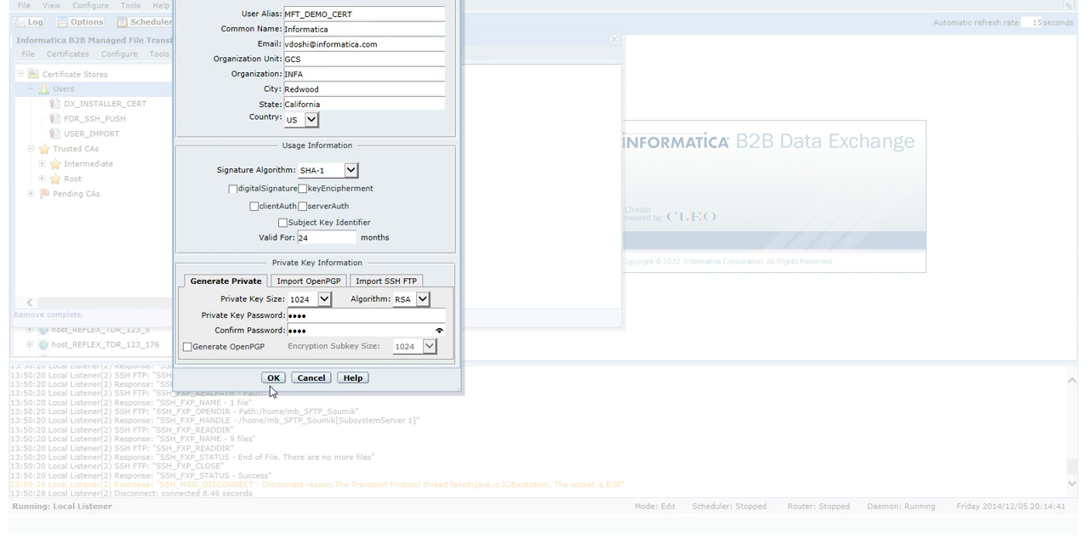
left_click(280, 380)
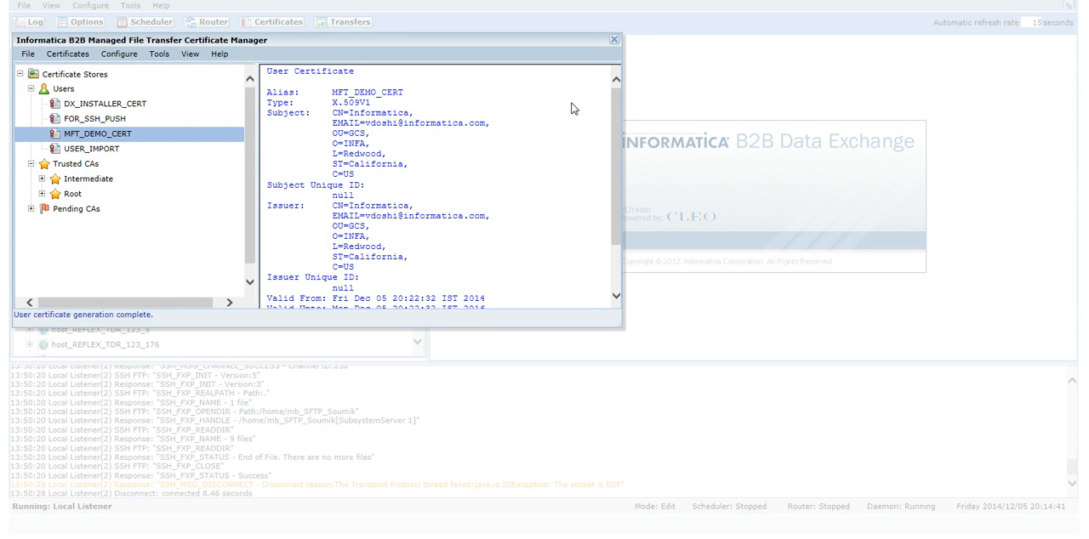
Export the MFT_DEMO_CERT user certificate in Base64 encoded X.509 (.CER) format and save it in the Certs folder.
left_click_drag(613, 99, 617, 124)
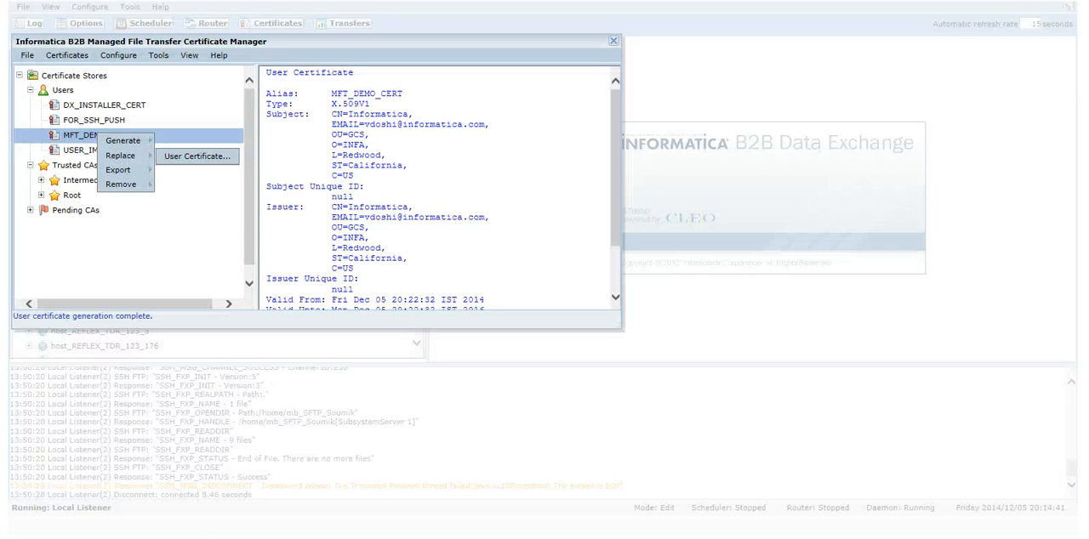
left_click(99, 142)
right_click(100, 143)
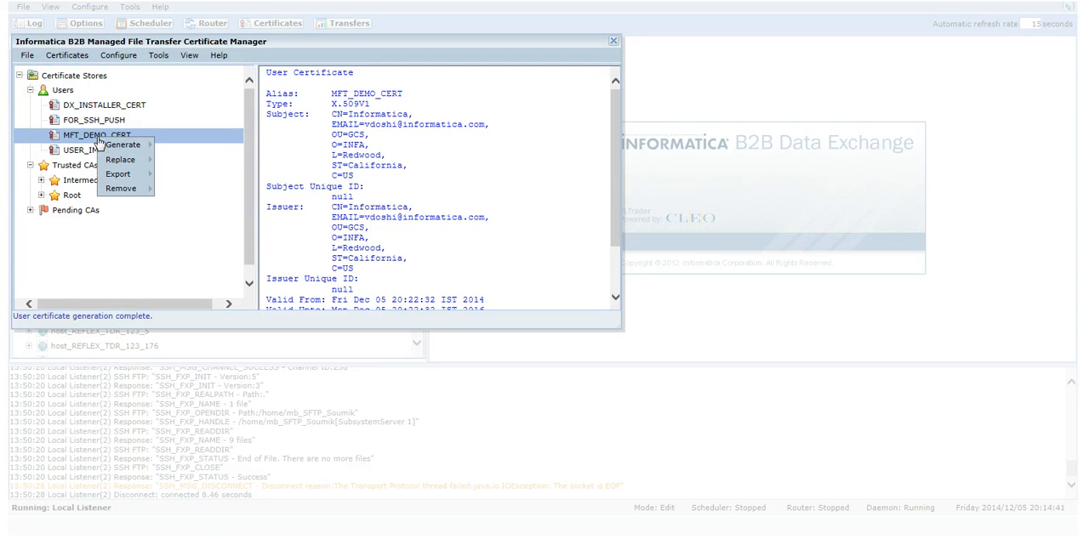
mouse_move(139, 177)
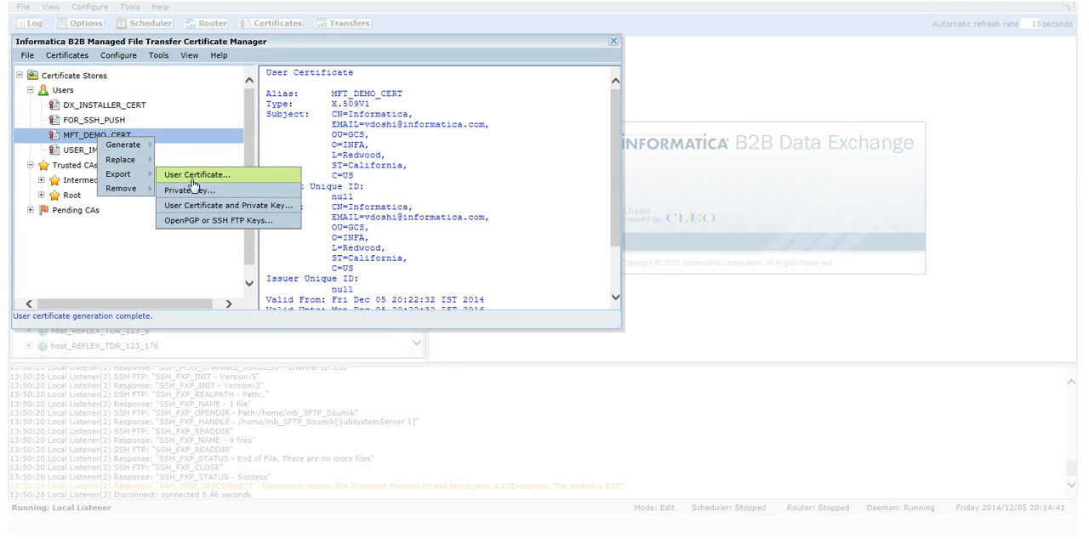
left_click(194, 176)
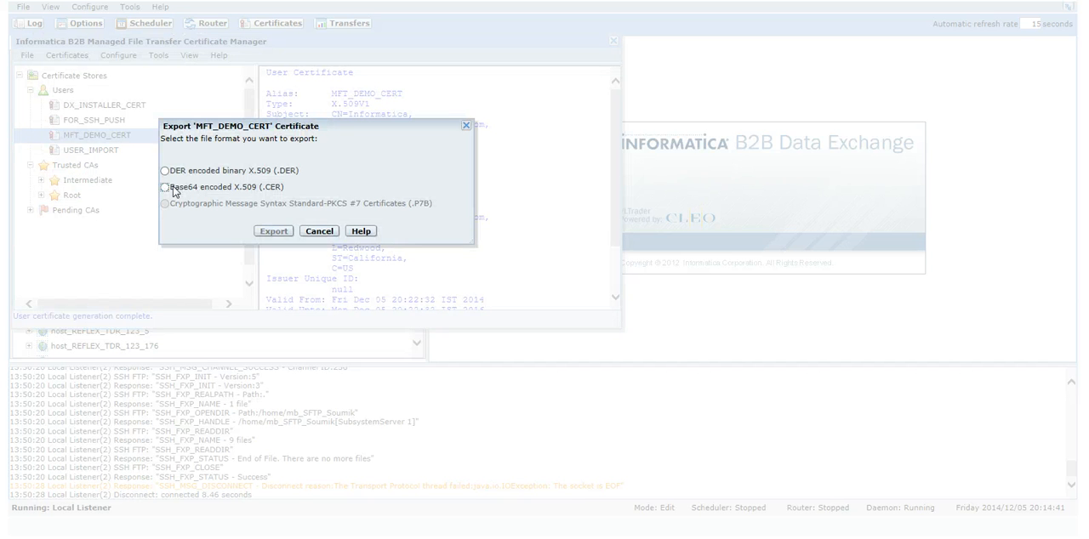
left_click(166, 187)
left_click(273, 237)
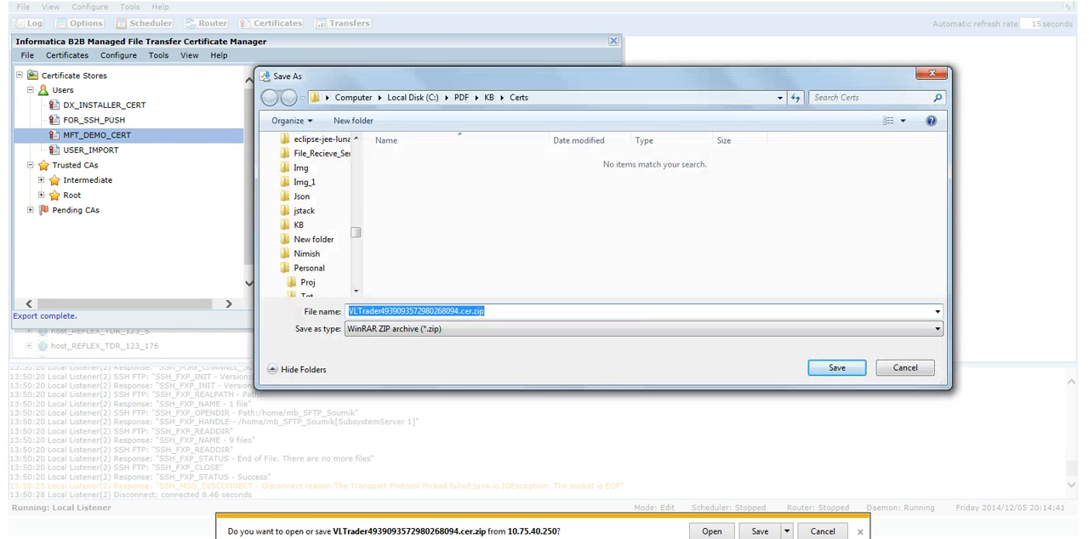
left_click(837, 368)
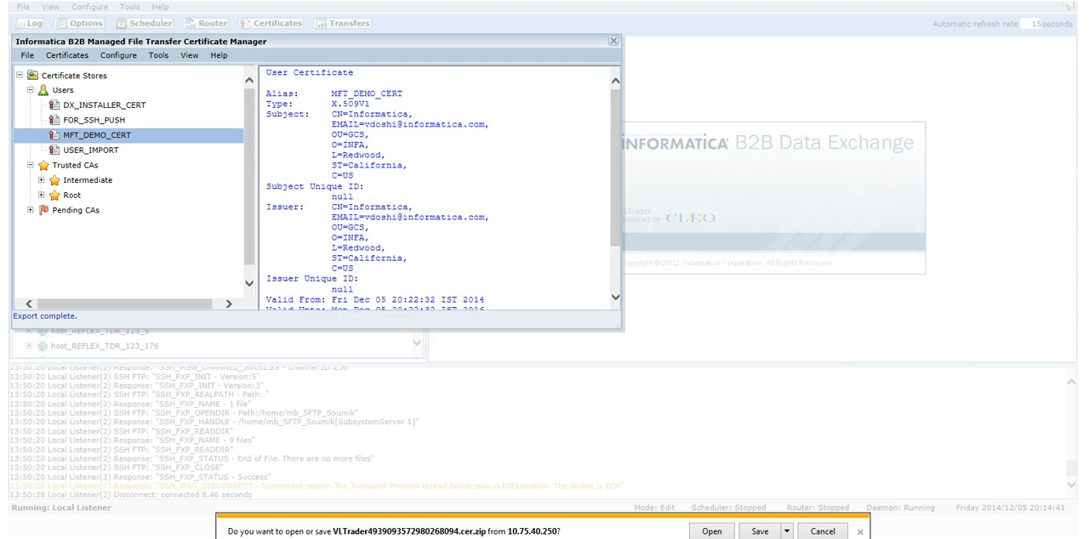
Export the MFT_DEMO_CERT private key as Base64 encoded PKCS #8 (.PEM), entering the private key password, and save it in the Certs folder.
right_click(118, 146)
mouse_move(158, 175)
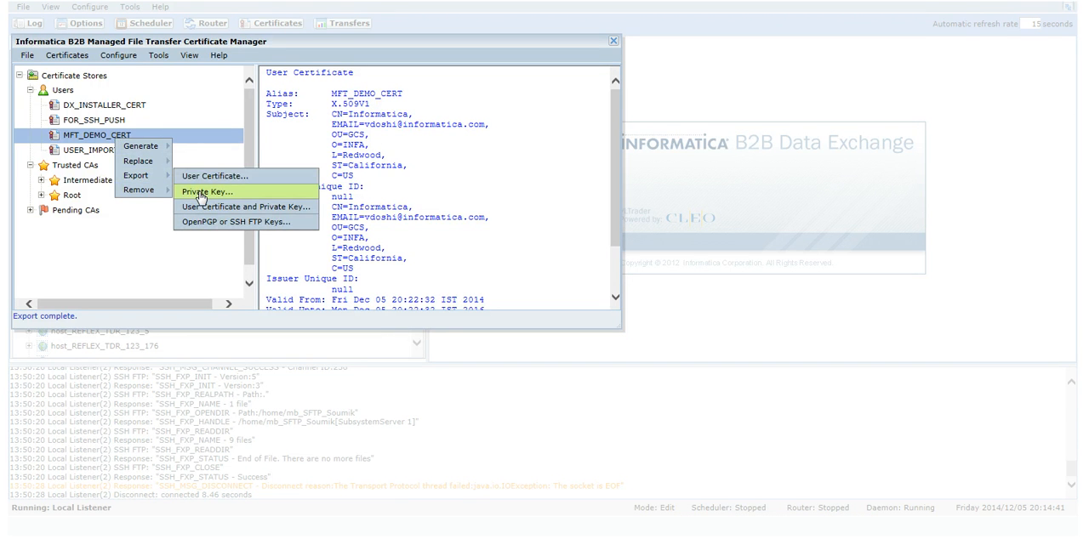
left_click(201, 194)
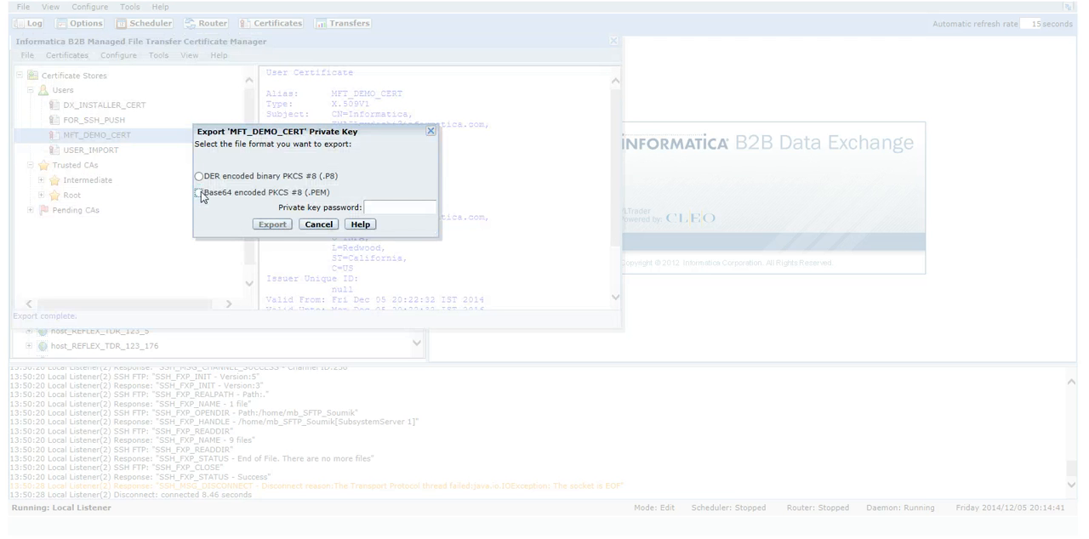
left_click(200, 193)
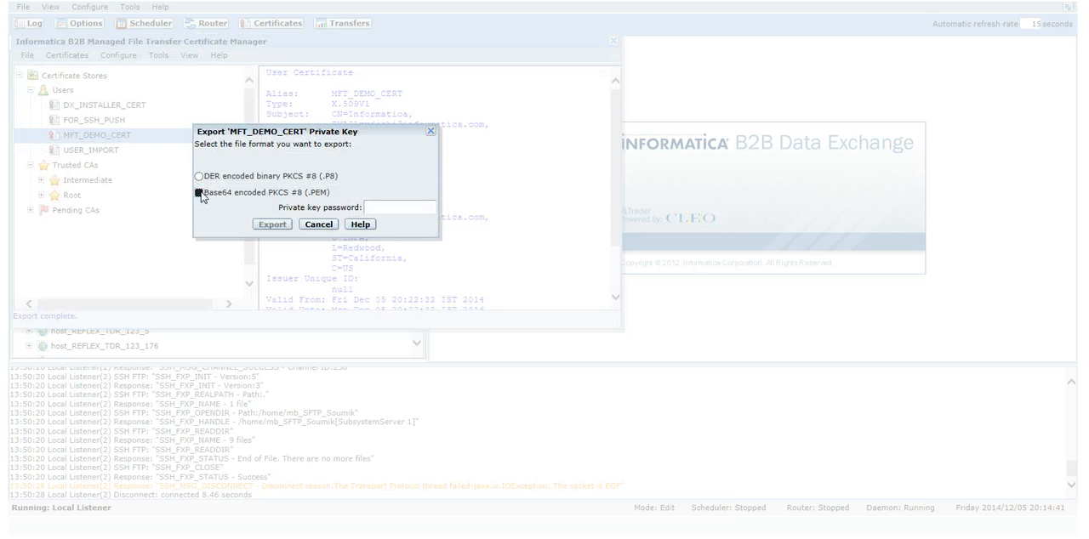
left_click(405, 212)
type("••••")
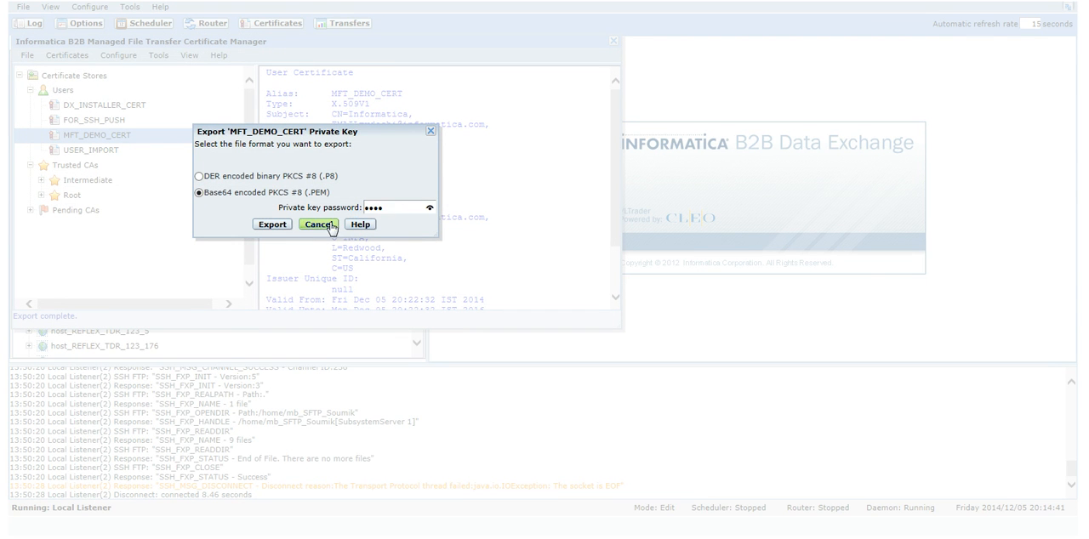
left_click(273, 224)
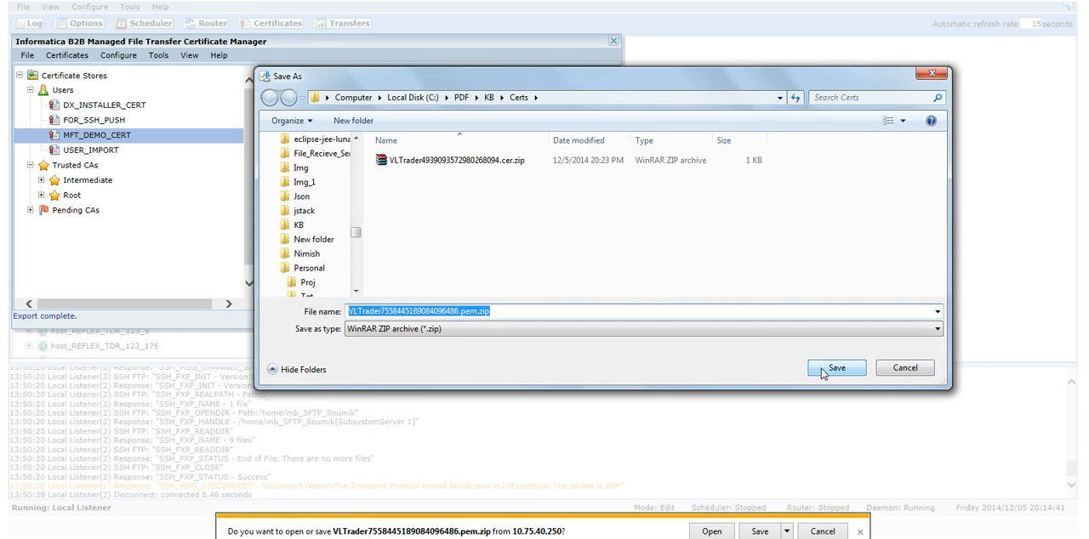
left_click(834, 370)
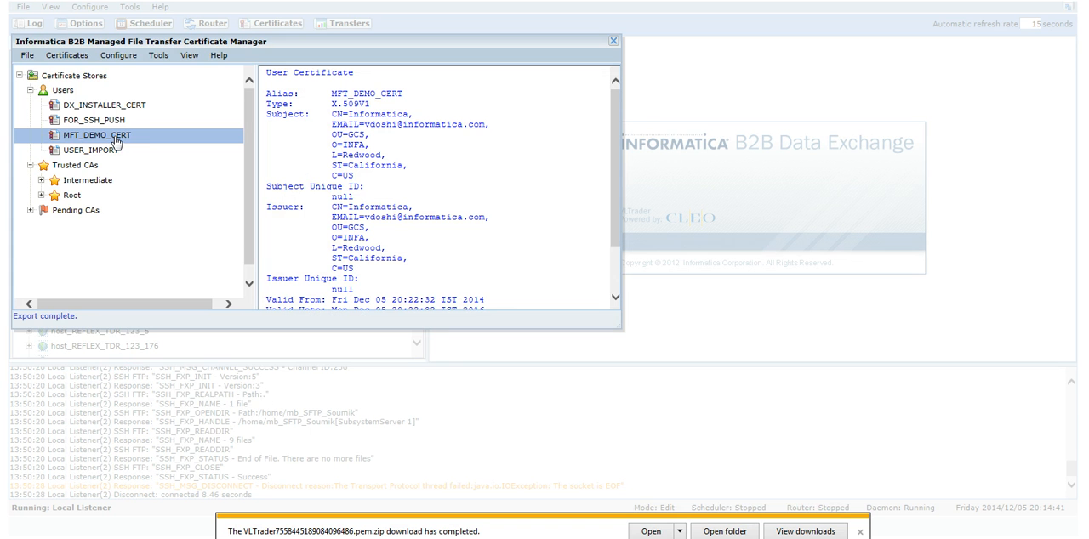
Export MFT_DEMO_CERT's user certificate and private key as PKCS #12 (.P12) to Certs, with the private key password and friendly name test.
right_click(117, 141)
mouse_move(139, 180)
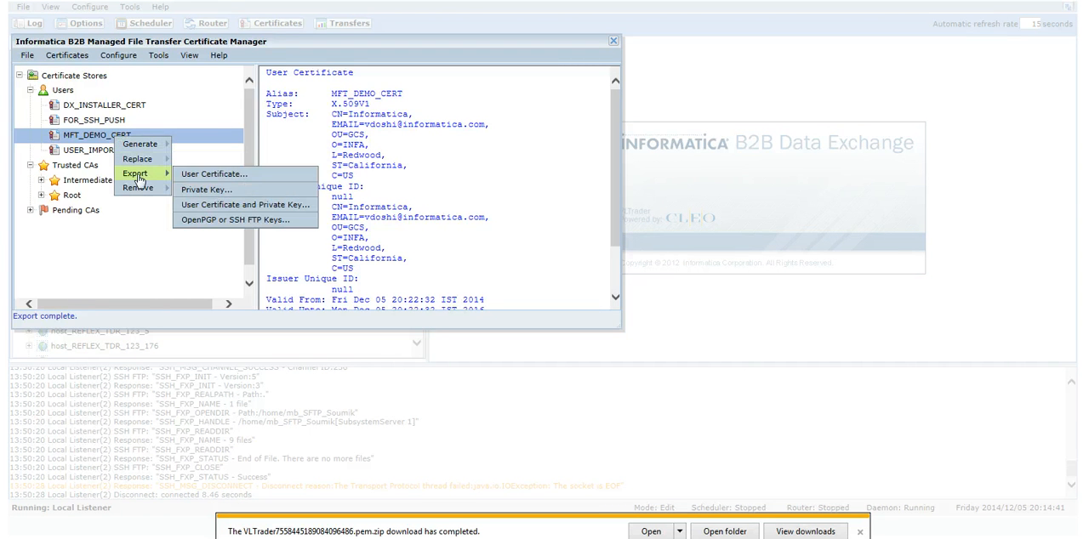
left_click(217, 207)
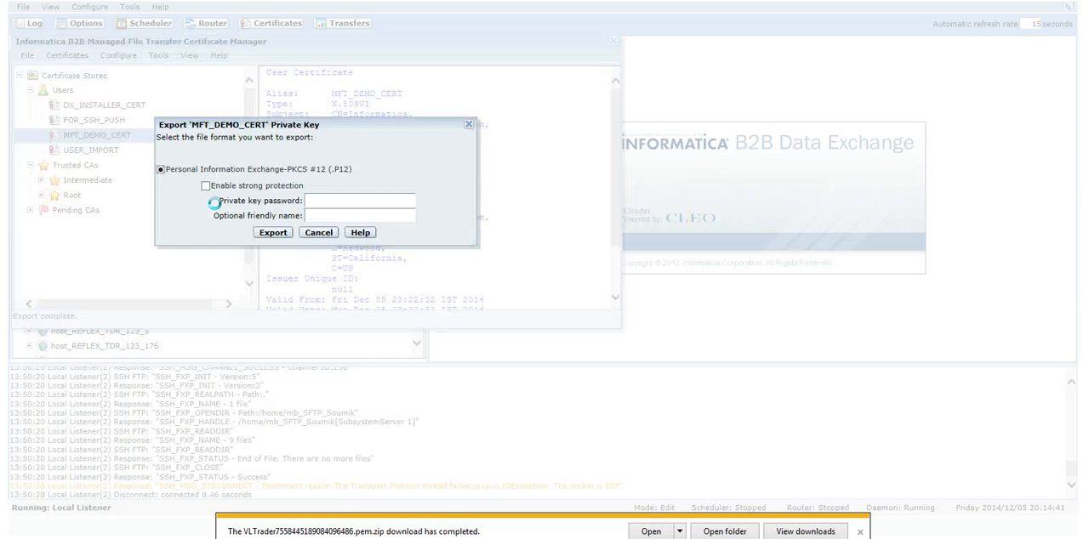
left_click(320, 200)
type("••••")
left_click(333, 217)
type("test")
left_click(278, 235)
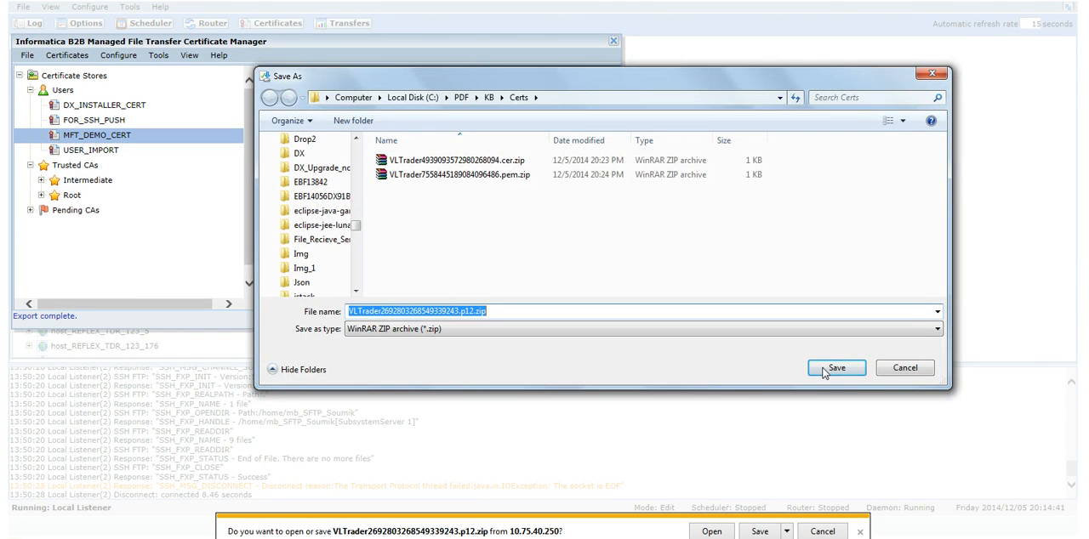
left_click(822, 368)
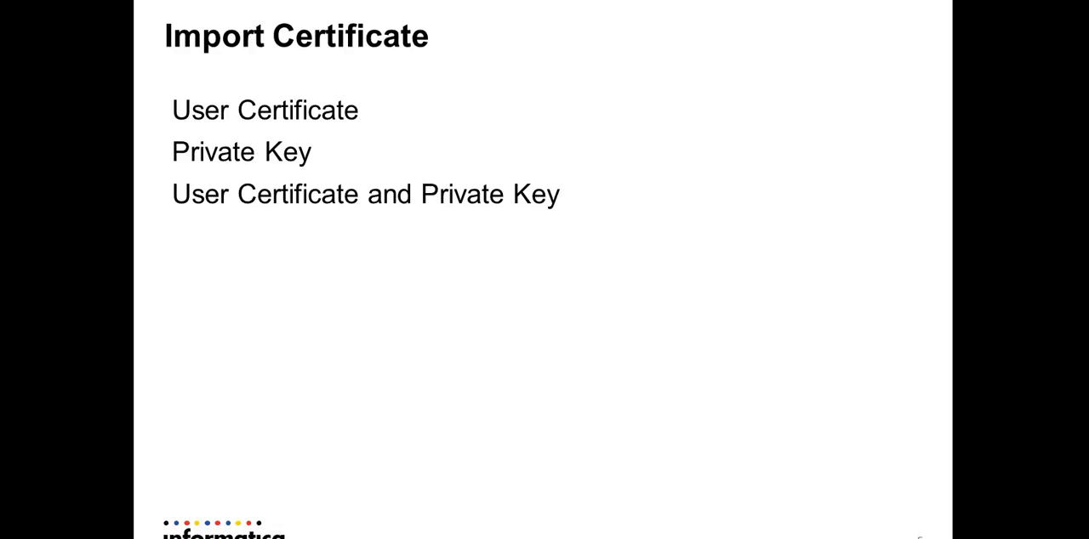
left_click(258, 406)
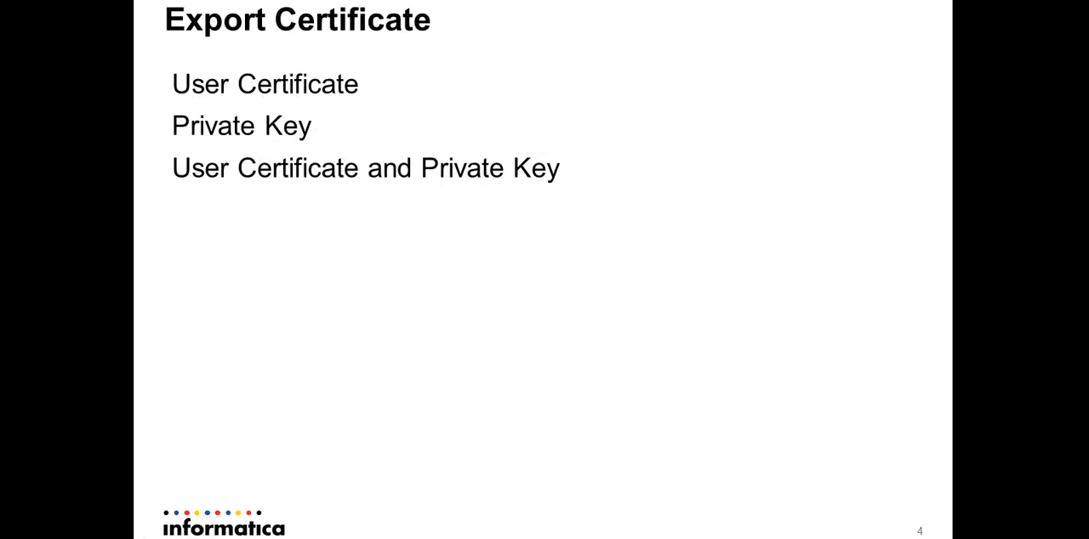
left_click(214, 83)
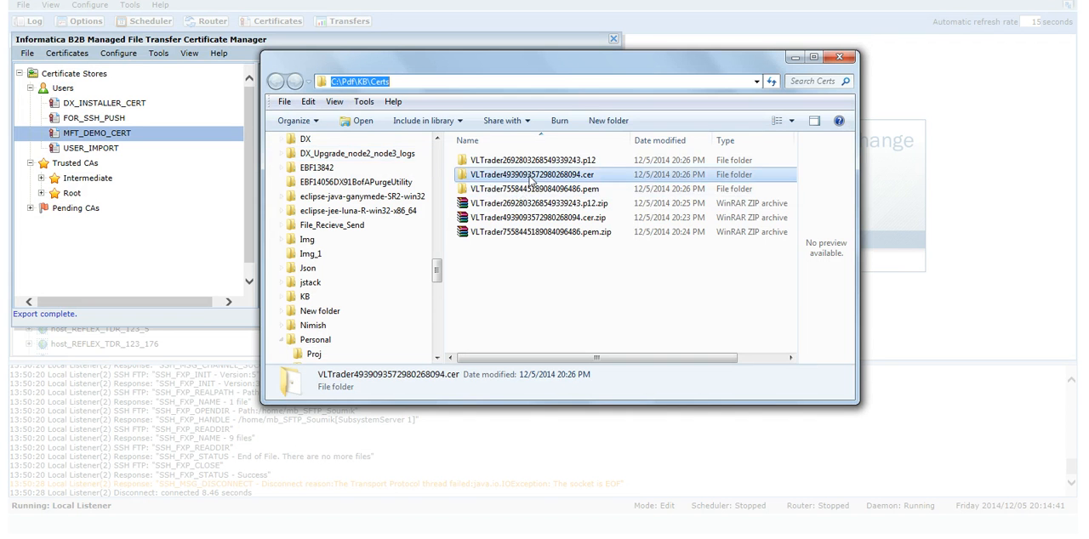
Look over the exported zip archives and their extracted folders in the Certs folder.
left_click(538, 207)
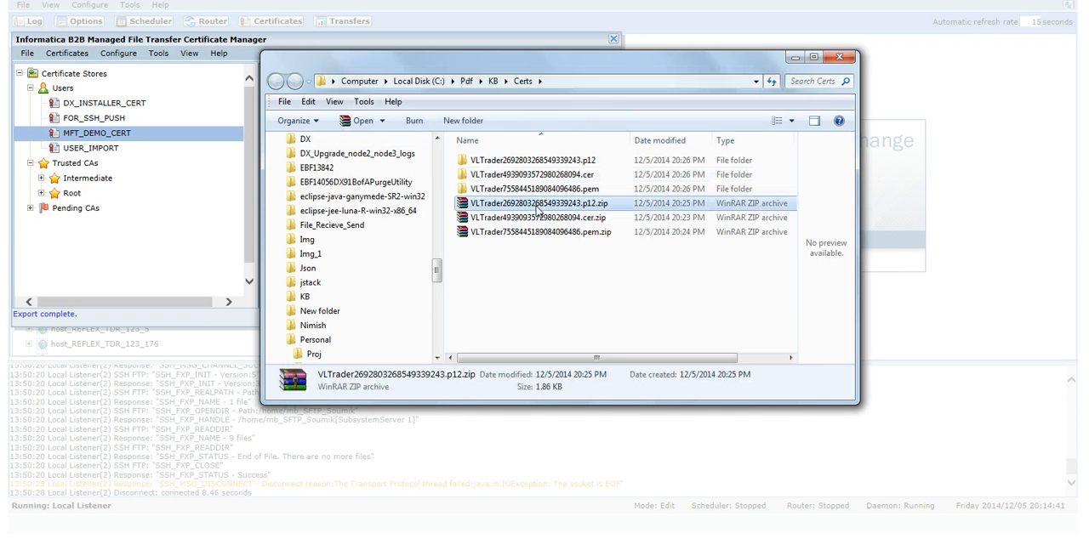
key("shift+Down")
key("shift+Down")
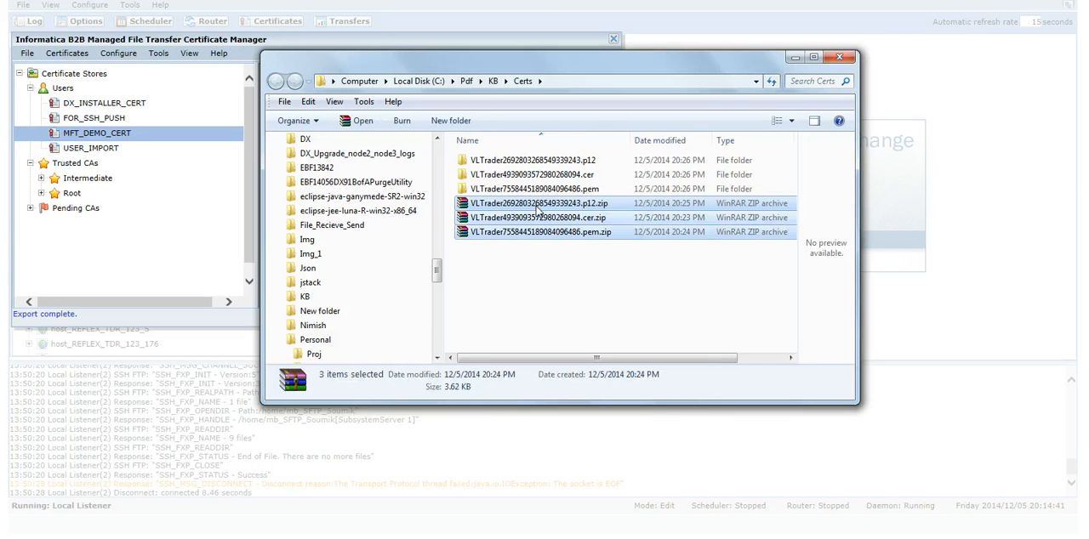
left_click(570, 161)
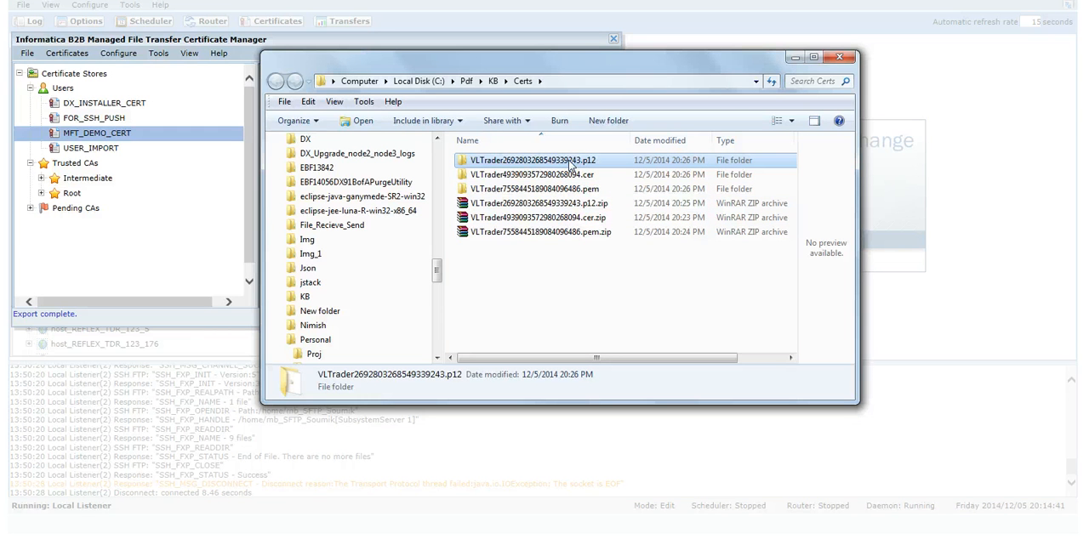
Start importing a user certificate and private key into the Users store, accepting the synchronization warning, with the alias MFT_DEMO_IMPORT_CERT.
left_click(67, 90)
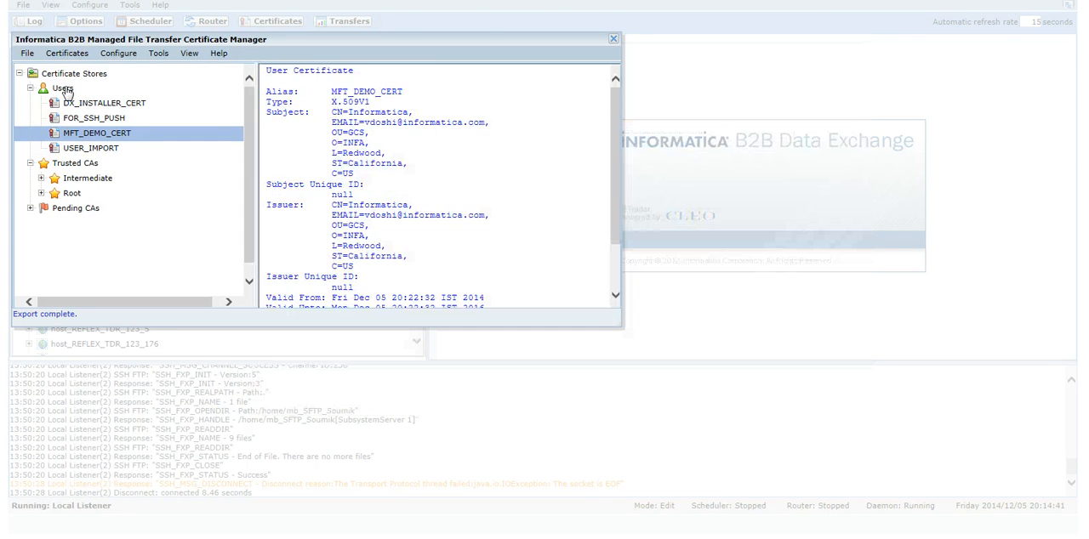
left_click(67, 90)
right_click(67, 90)
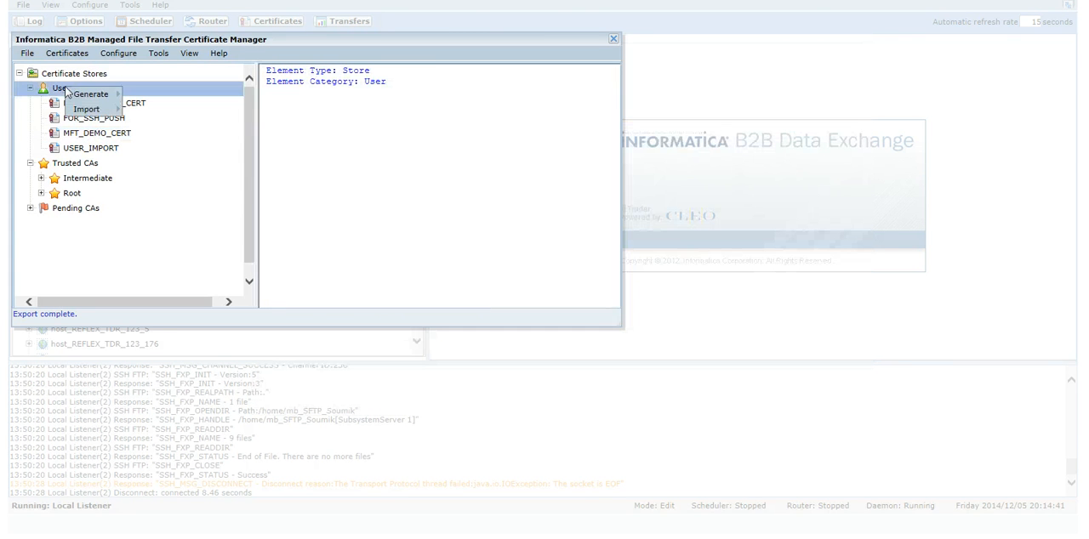
mouse_move(86, 110)
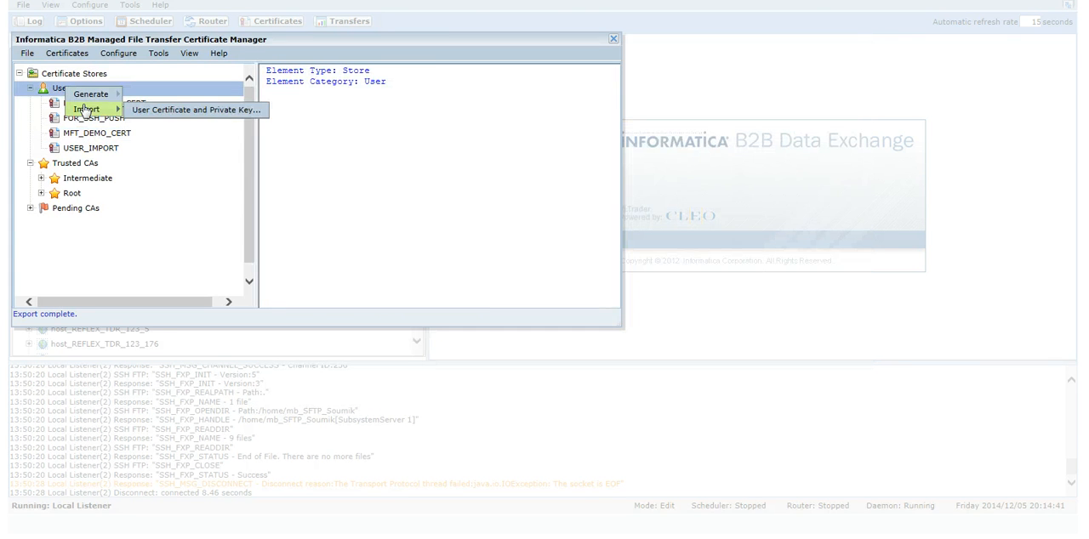
left_click(142, 111)
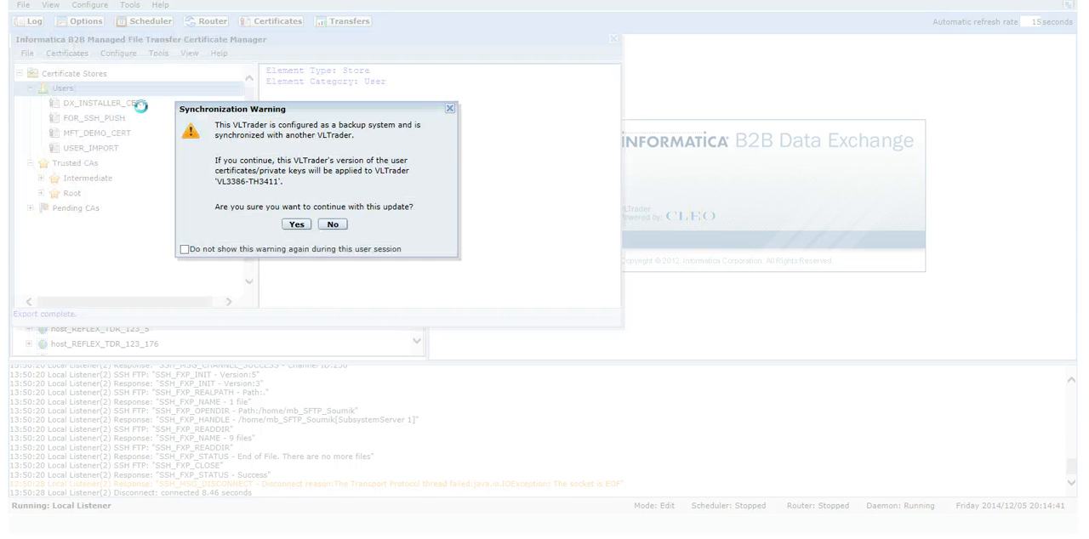
left_click(293, 226)
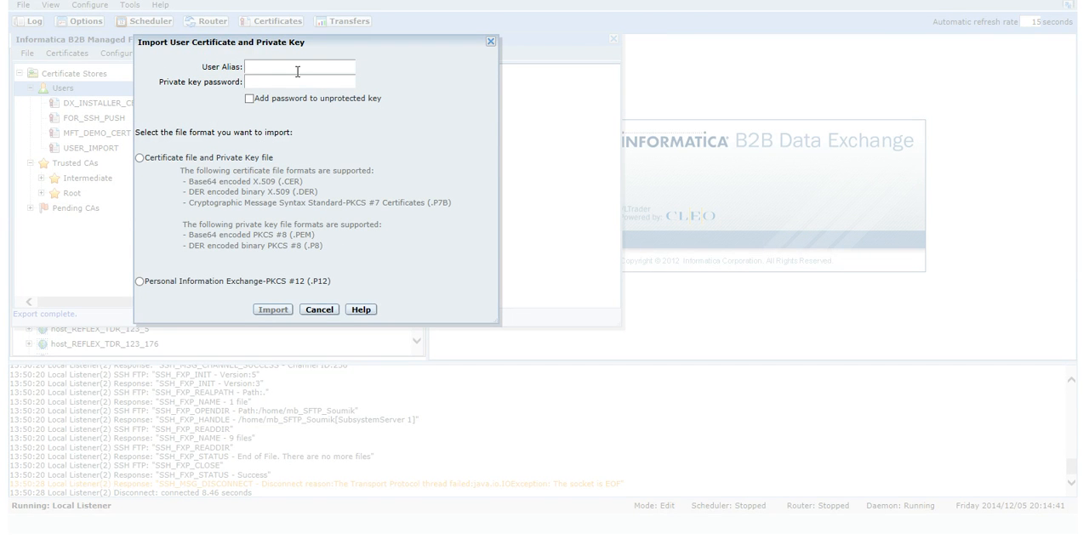
type("MFT_DEMO_IMPORT_")
left_click(301, 67)
type("PORT_CERT")
Enter the private key password and choose the Certificate file and Private Key file format for the import.
left_click(309, 82)
type("****")
left_click(141, 160)
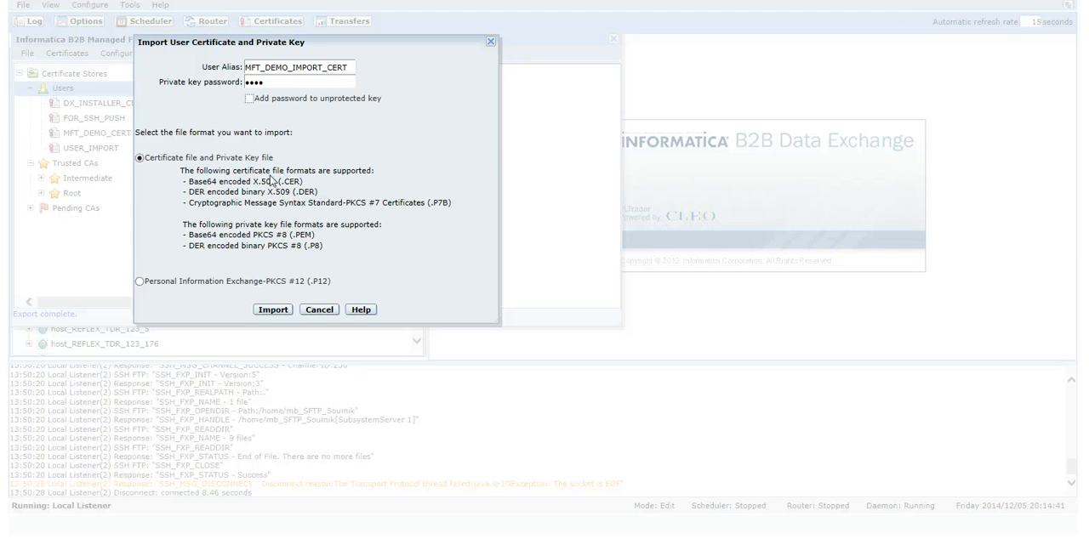
Supply VLTrader4939093572980268094.cer from its extracted folder in Certs as the certificate file for the import.
left_click(273, 309)
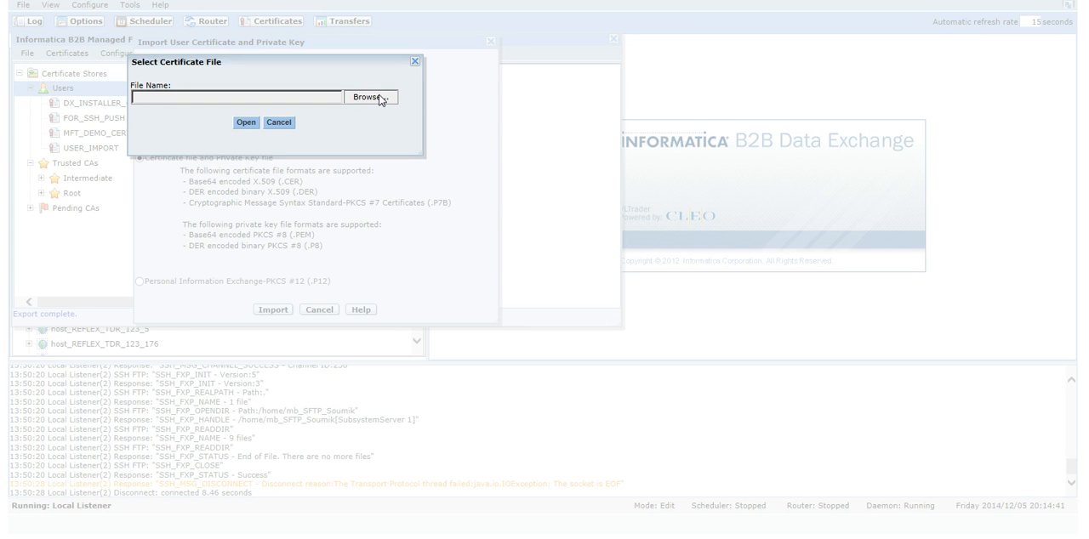
left_click(381, 100)
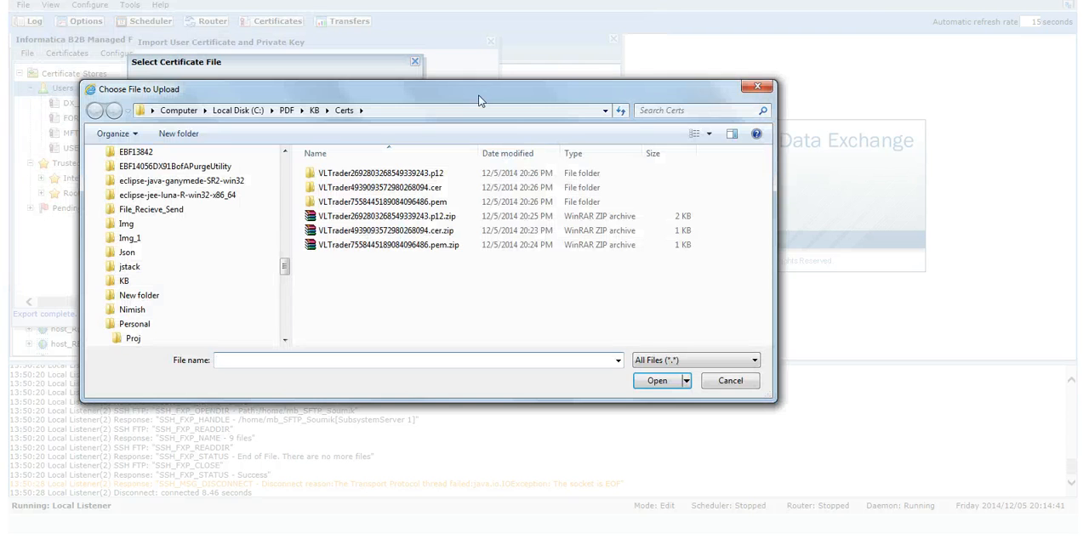
left_click_drag(478, 94, 571, 148)
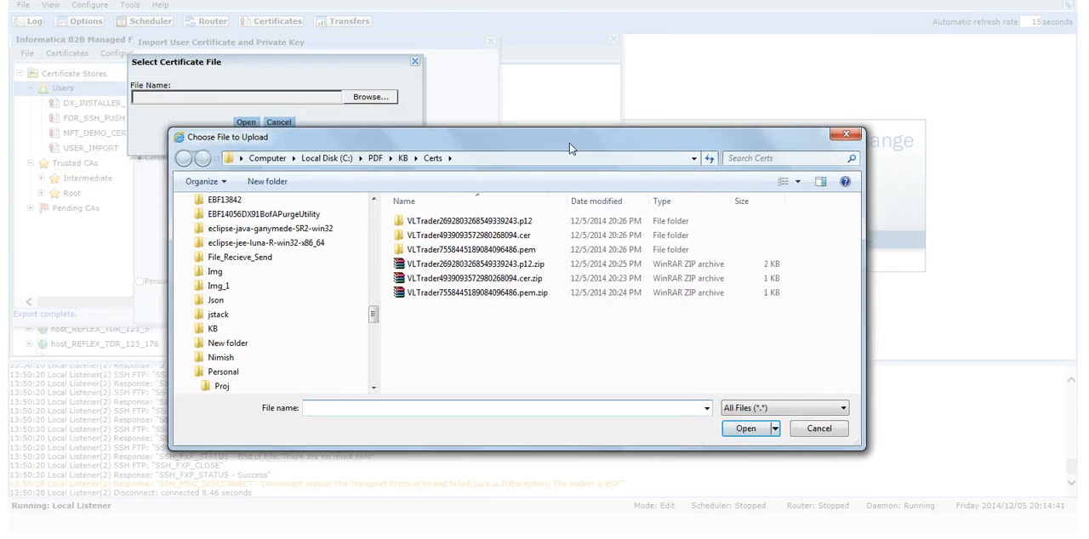
left_click(487, 237)
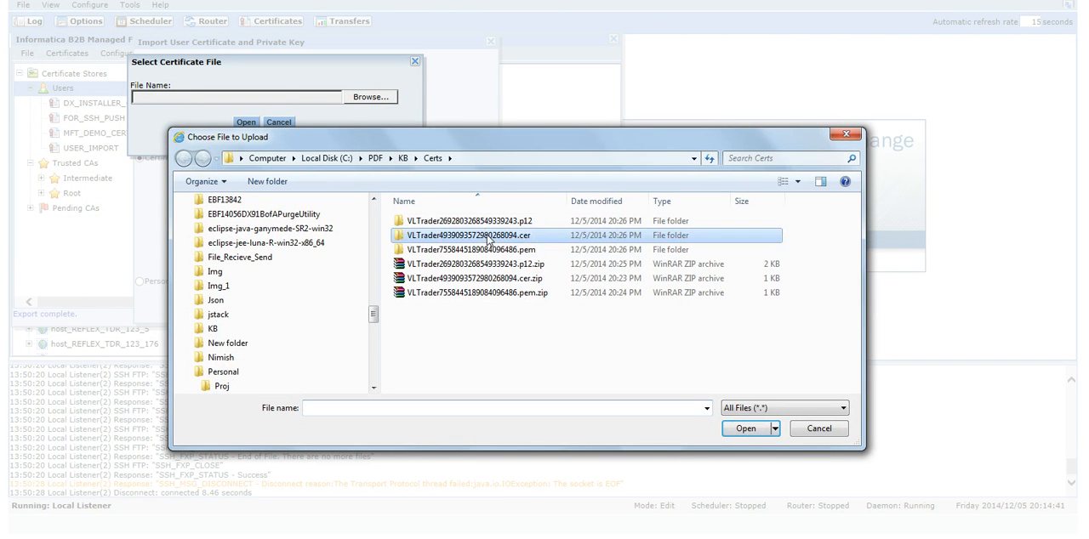
double_click(488, 238)
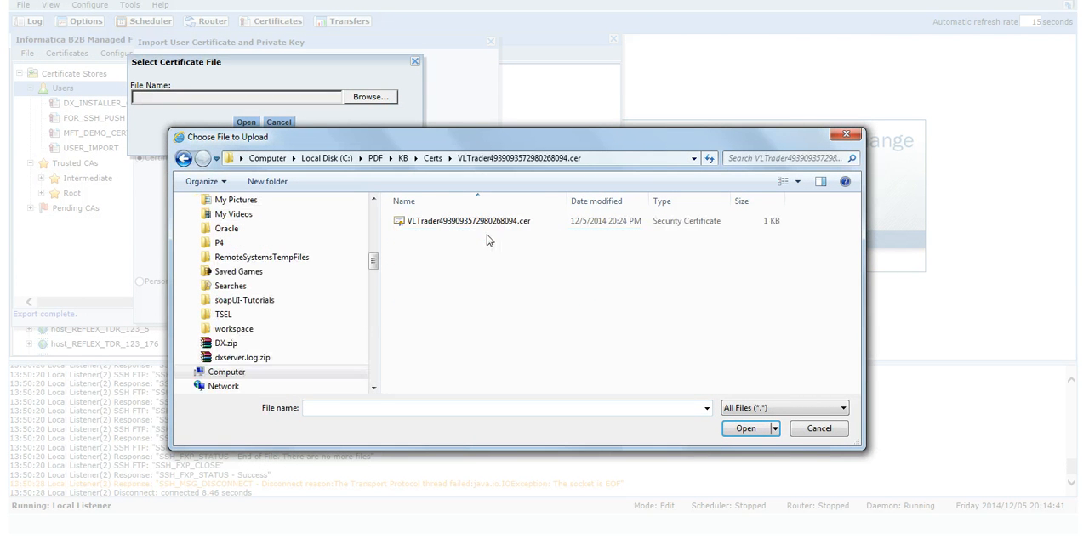
left_click(493, 223)
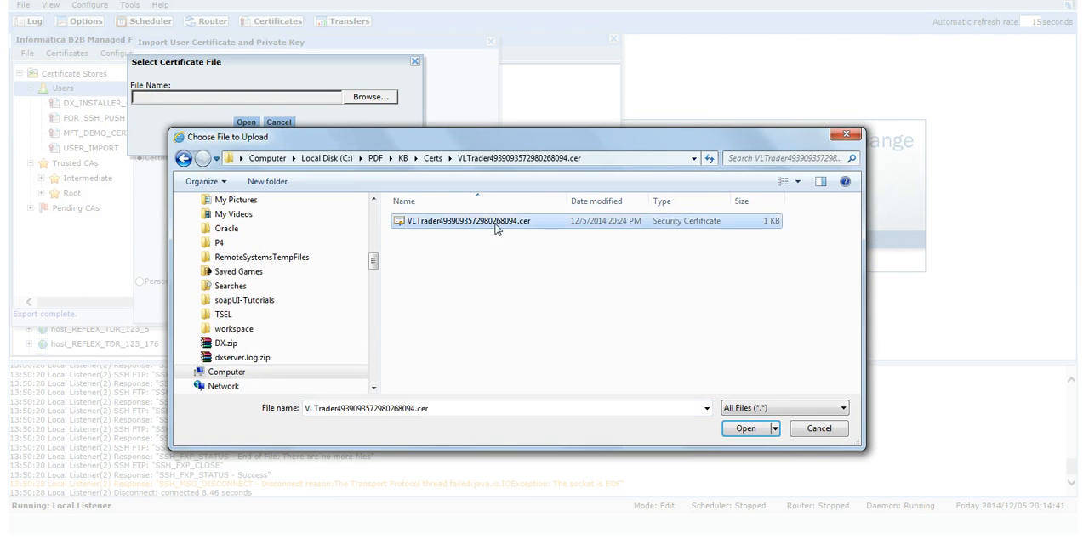
left_click(745, 429)
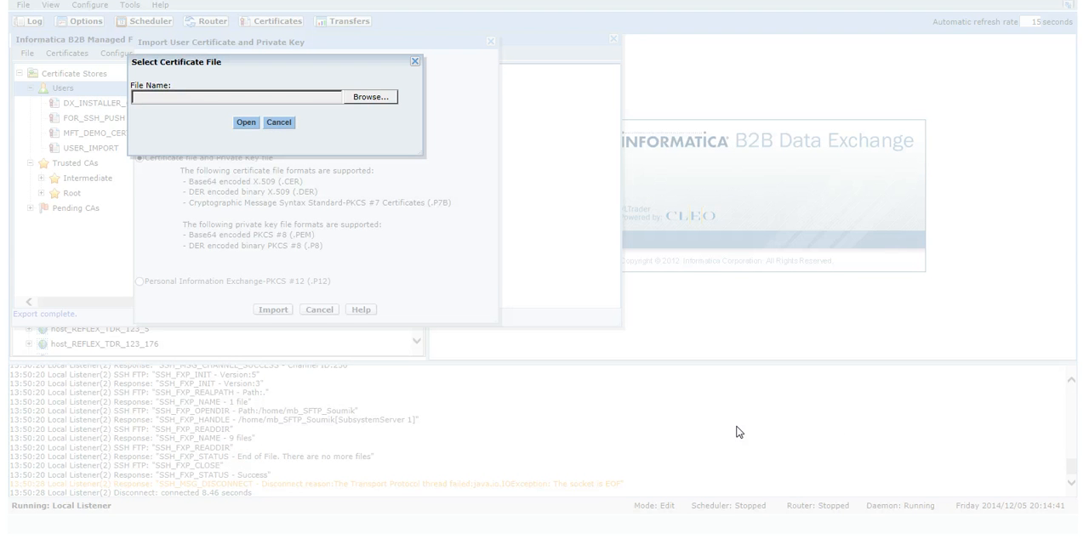
left_click(246, 125)
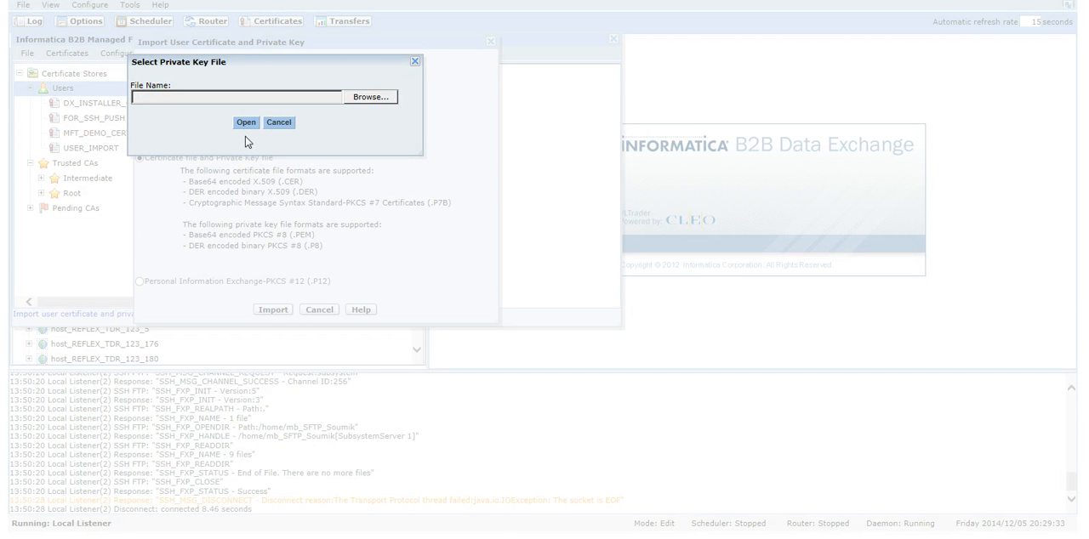
Supply the .pem file from the VLTrader7558445189084096486.pem folder in Certs as the private key file and complete the import.
left_click(381, 101)
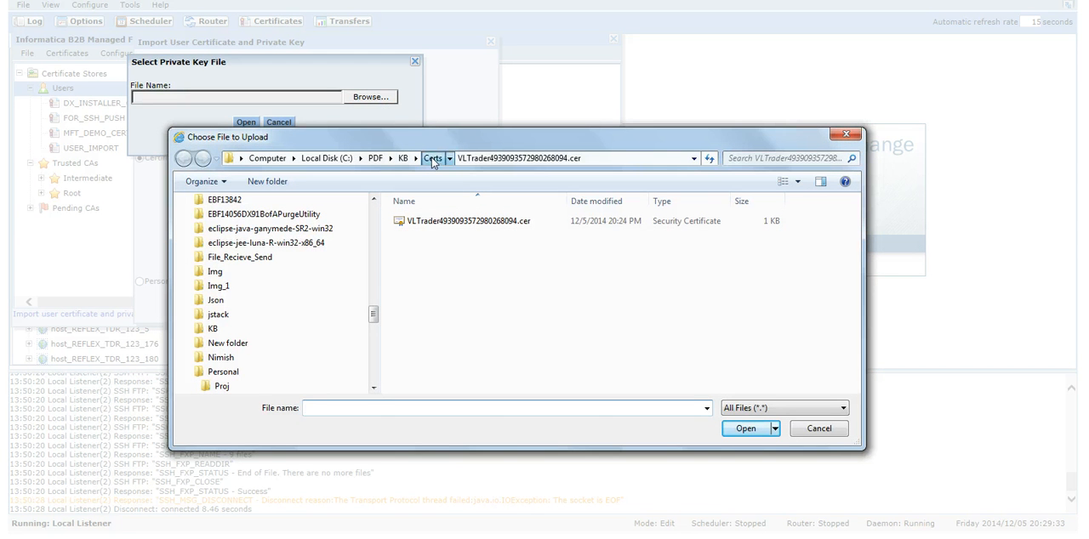
left_click(432, 161)
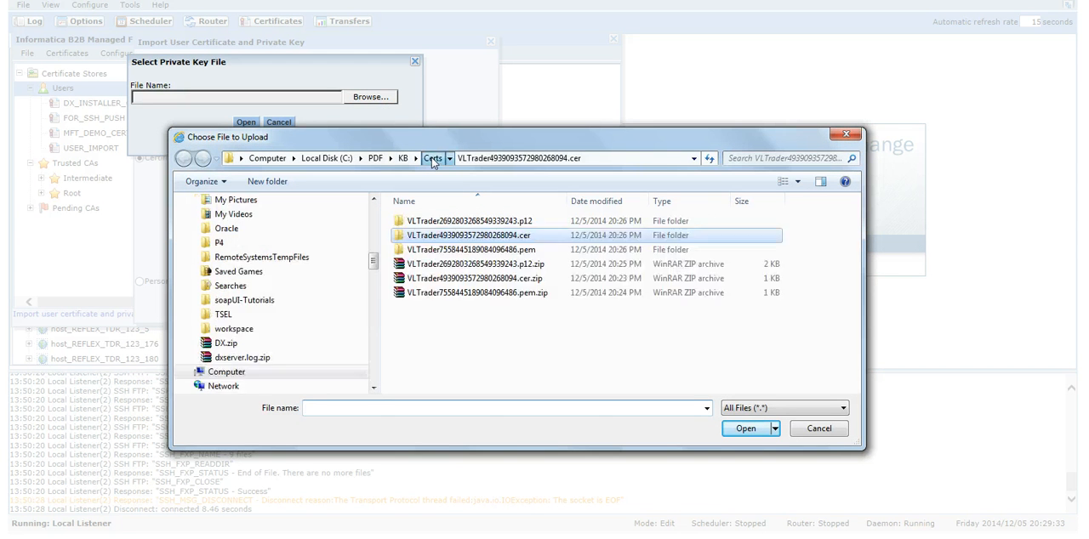
left_click(445, 250)
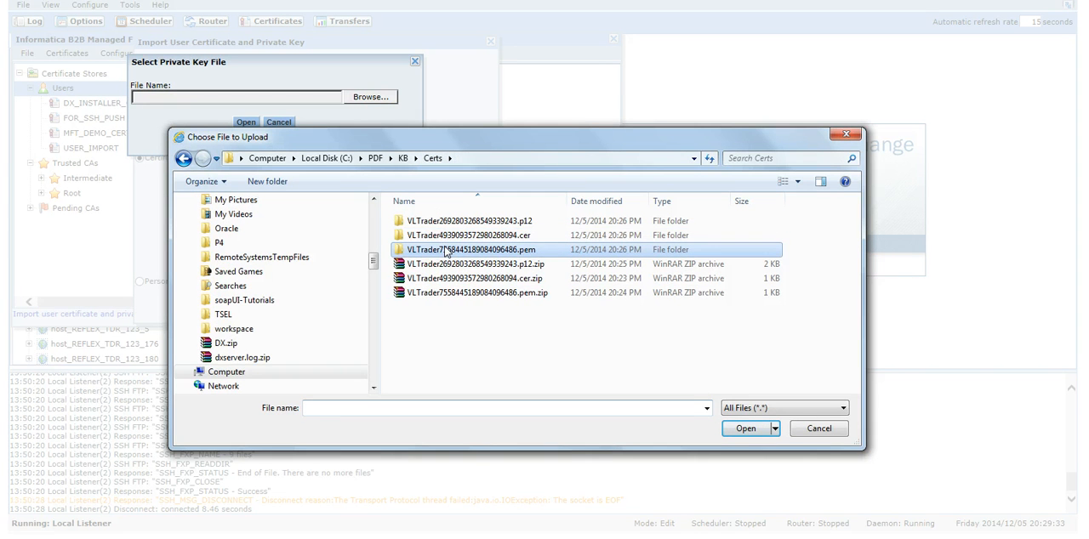
double_click(445, 250)
double_click(476, 224)
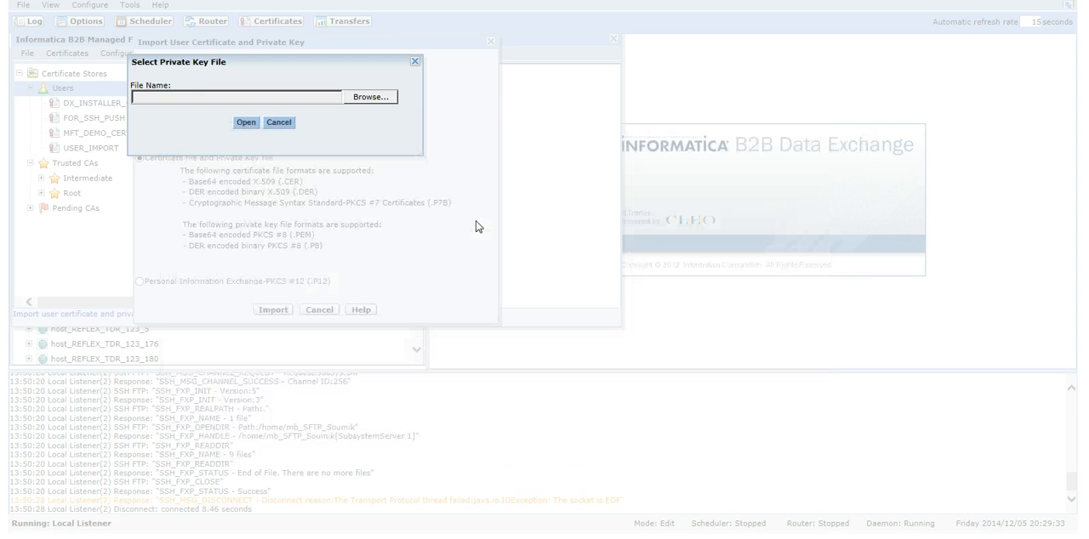
left_click(248, 126)
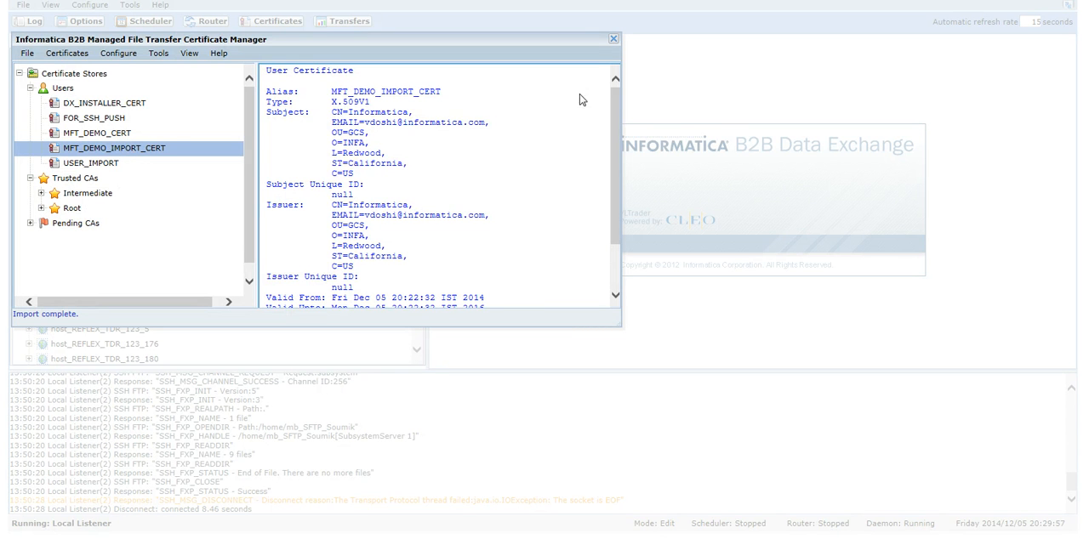
mouse_move(614, 96)
left_mouse_down()
mouse_move(621, 176)
mouse_move(621, 92)
left_mouse_up()
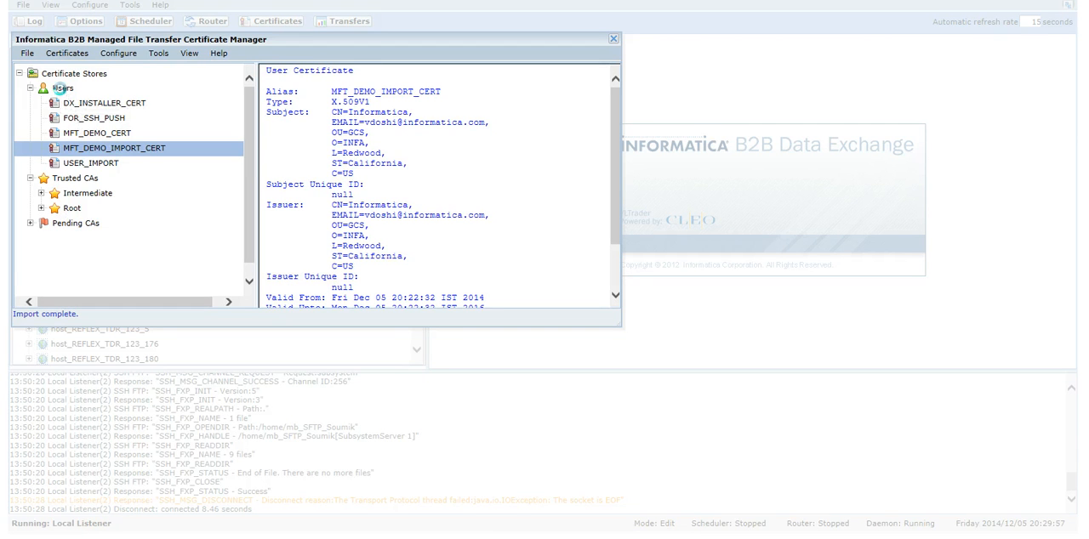
Start another user certificate and private key import into the Users store, accepting the synchronization warning, with the alias DX_DEMO_CERT_IMPORT_TOGETHER.
left_click(62, 88)
right_click(63, 88)
mouse_move(77, 103)
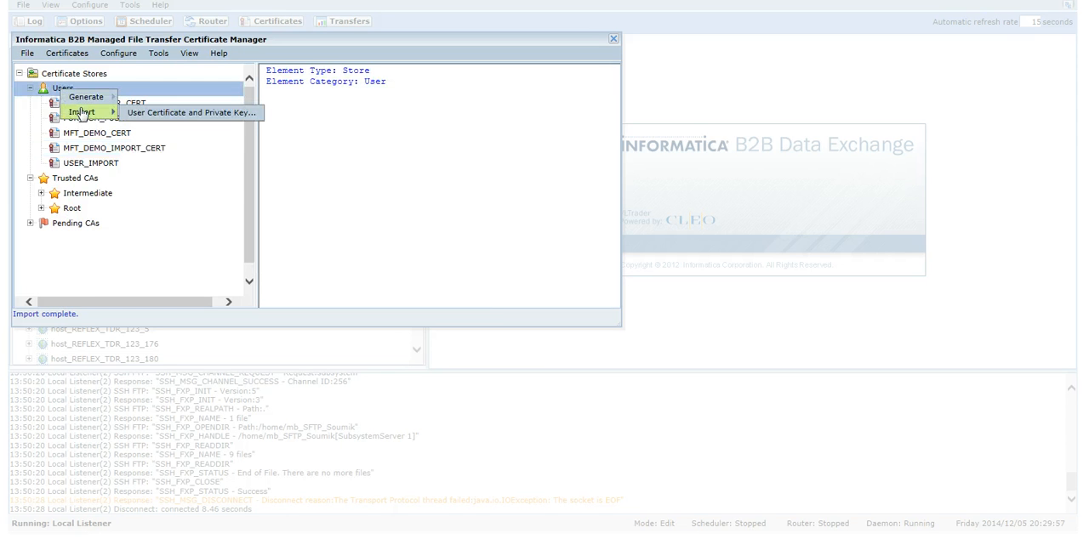
left_click(133, 110)
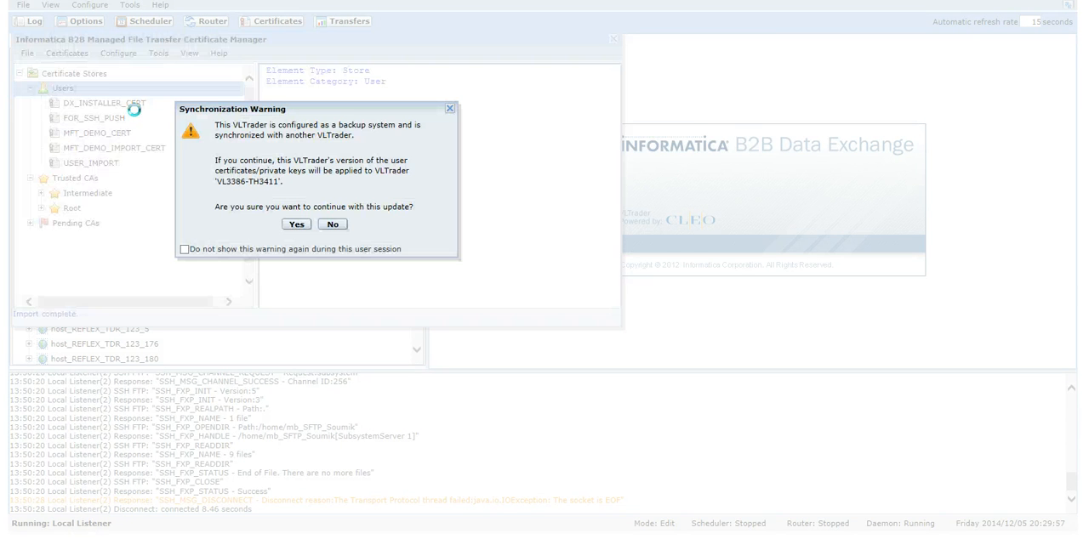
left_click(291, 226)
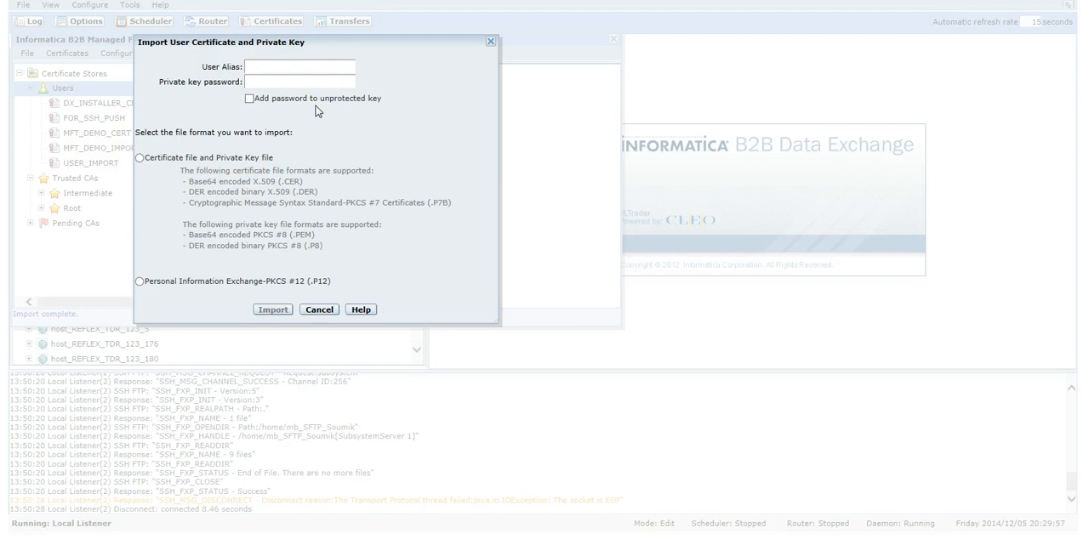
type("DX_")
type("DEMO_")
type("CERT_")
type("IMPORT_")
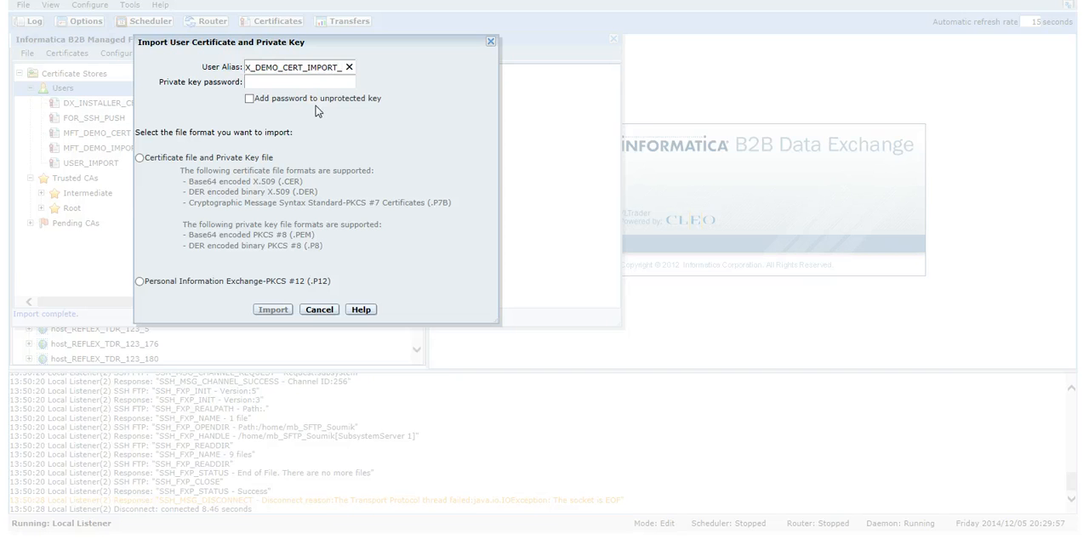
type("TOGETHER")
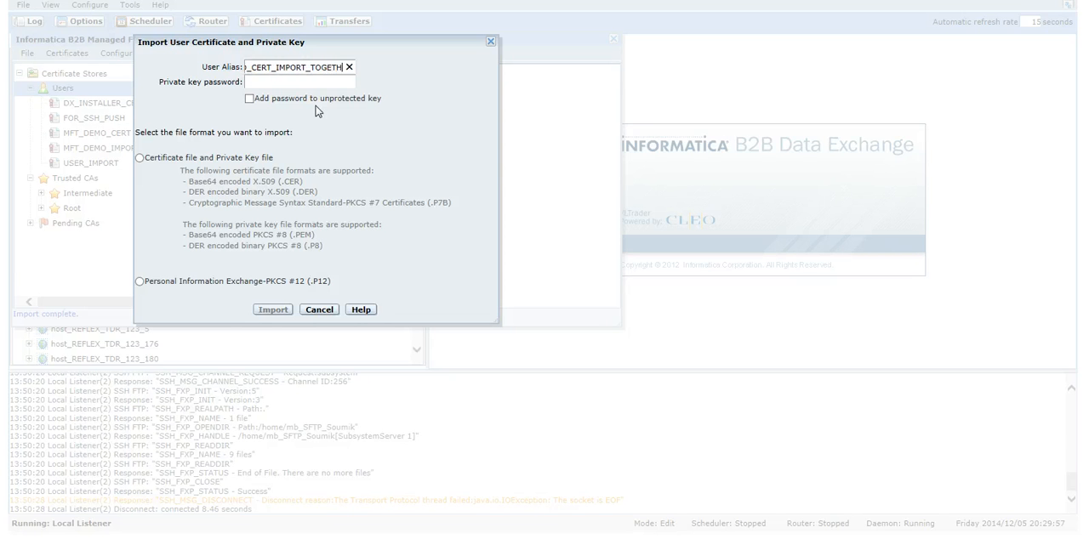
Enter the private key password and choose the Personal Information Exchange-PKCS #12 (.P12) format for the import.
left_click(296, 83)
type("cleo")
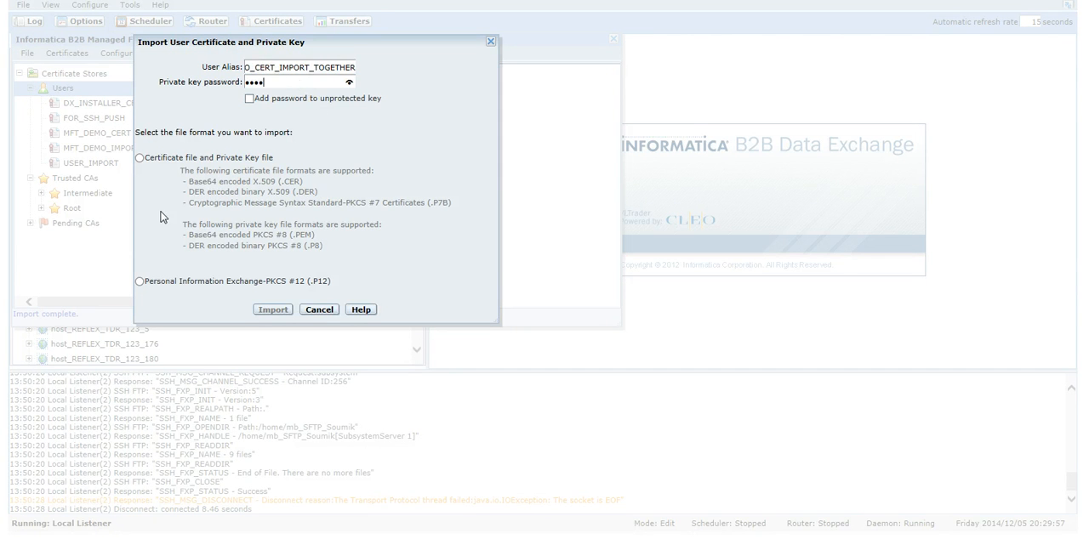
left_click(140, 281)
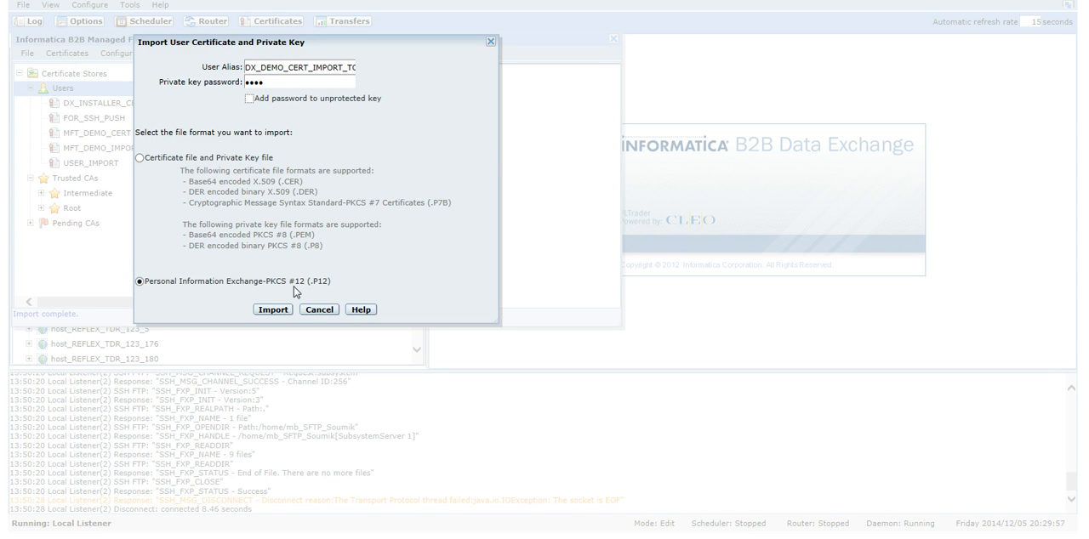
Import VLTrader2692803268549339243.p12 from its extracted folder in Certs as the PKCS #12 file.
left_click(281, 310)
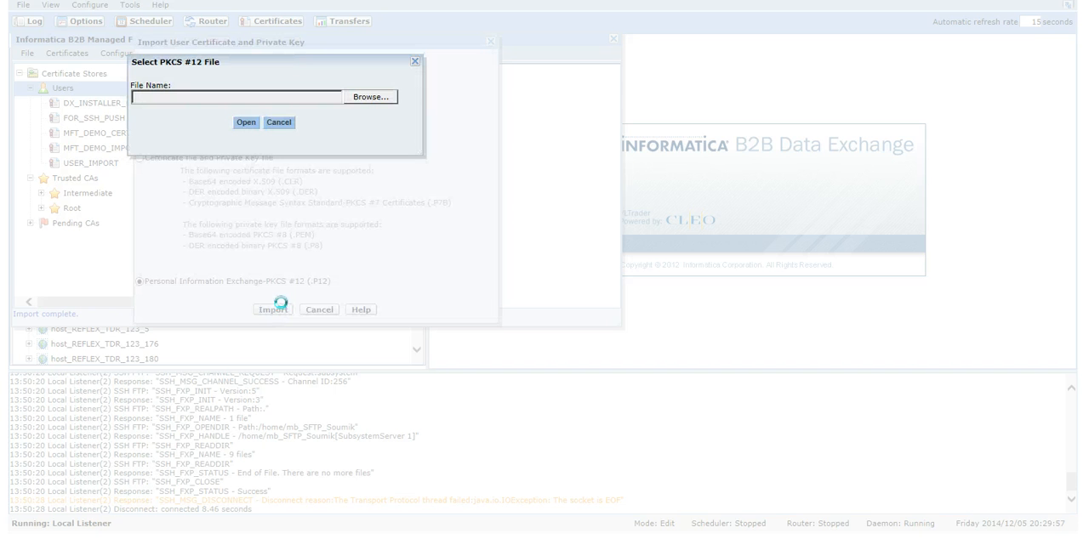
left_click(366, 98)
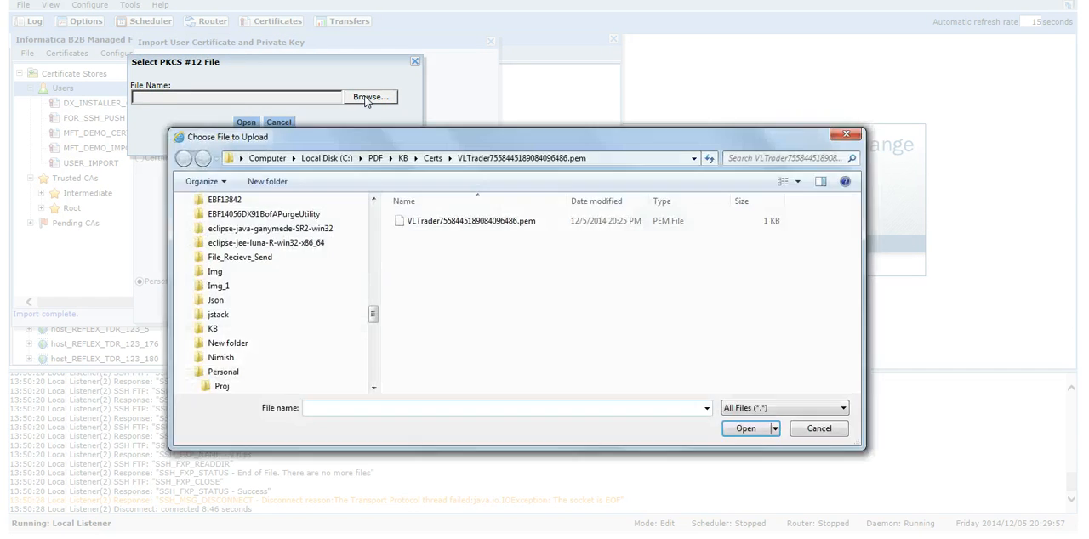
left_click(434, 158)
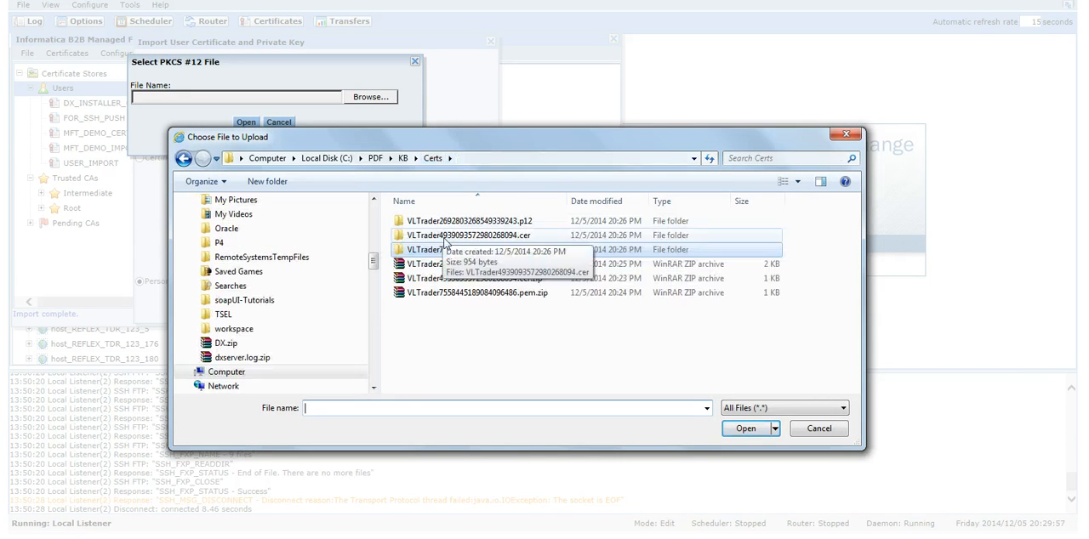
left_click(467, 223)
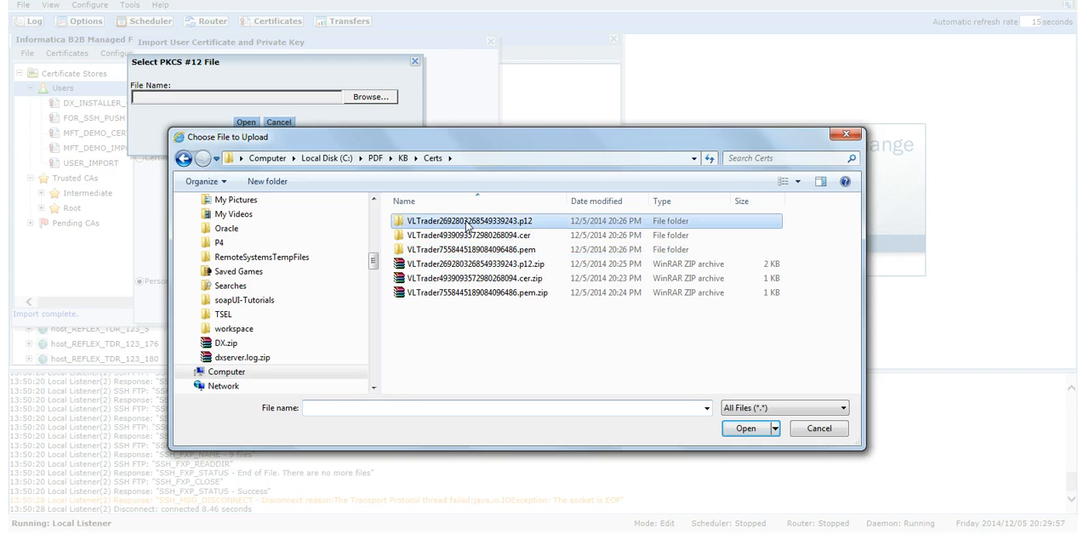
double_click(467, 223)
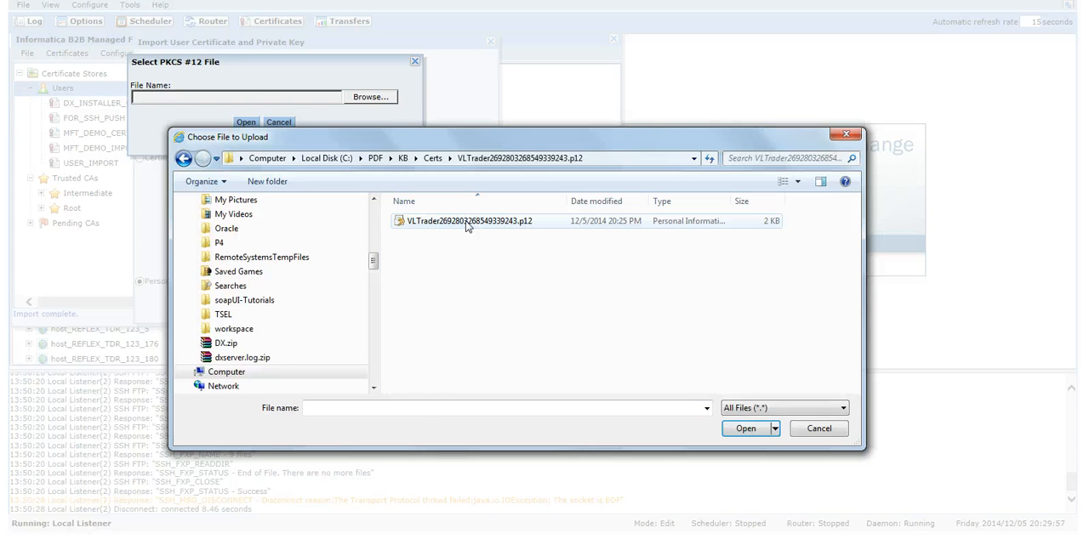
double_click(467, 223)
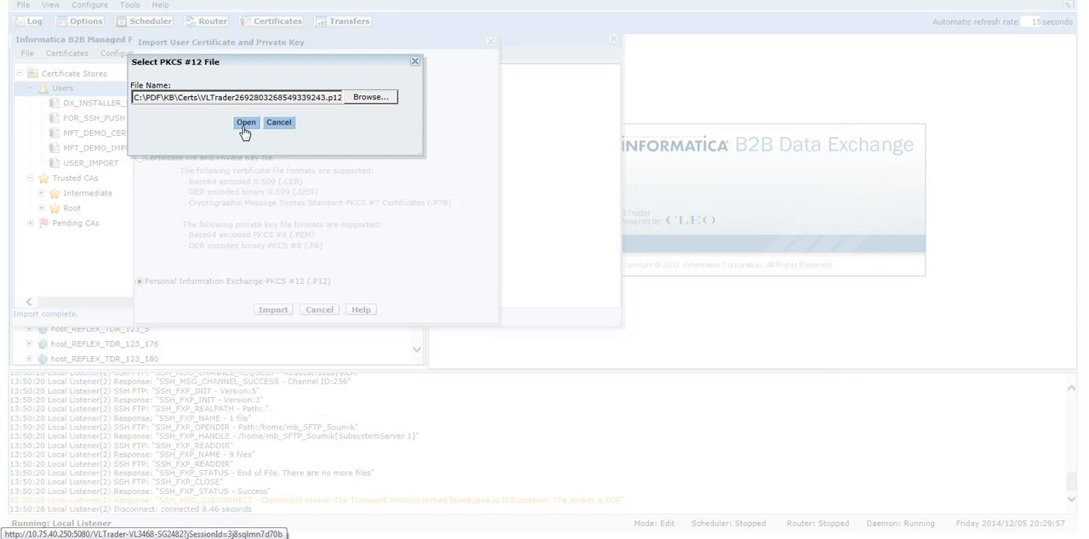
left_click(244, 124)
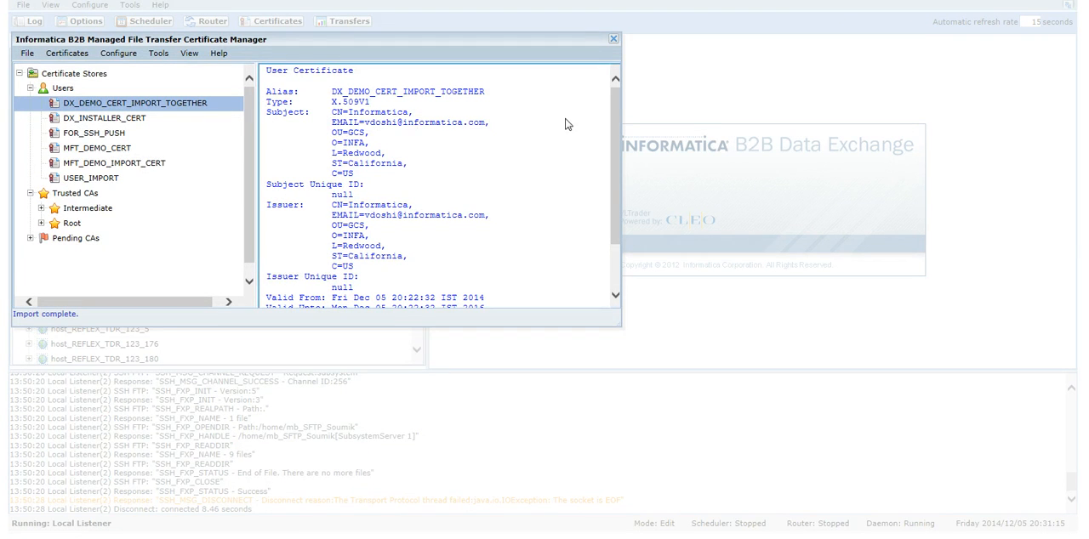
Review the certificate details of DX_DEMO_CERT_IMPORT_TOGETHER and MFT_DEMO_IMPORT_CERT in the Users store.
mouse_move(615, 119)
left_mouse_down()
mouse_move(615, 167)
mouse_move(613, 102)
left_mouse_up()
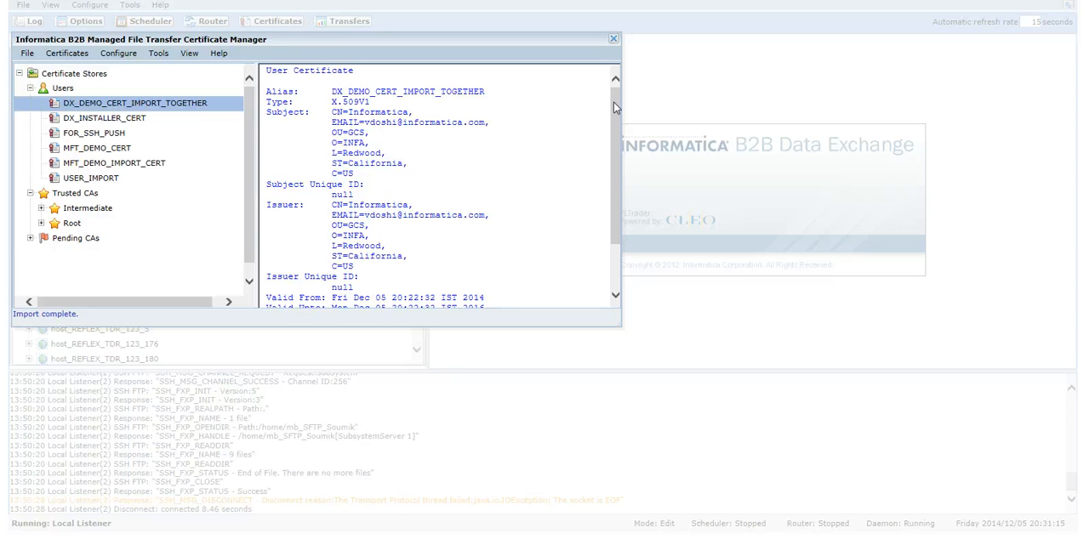
mouse_move(613, 102)
left_mouse_down()
mouse_move(619, 166)
mouse_move(619, 100)
left_mouse_up()
left_click(163, 163)
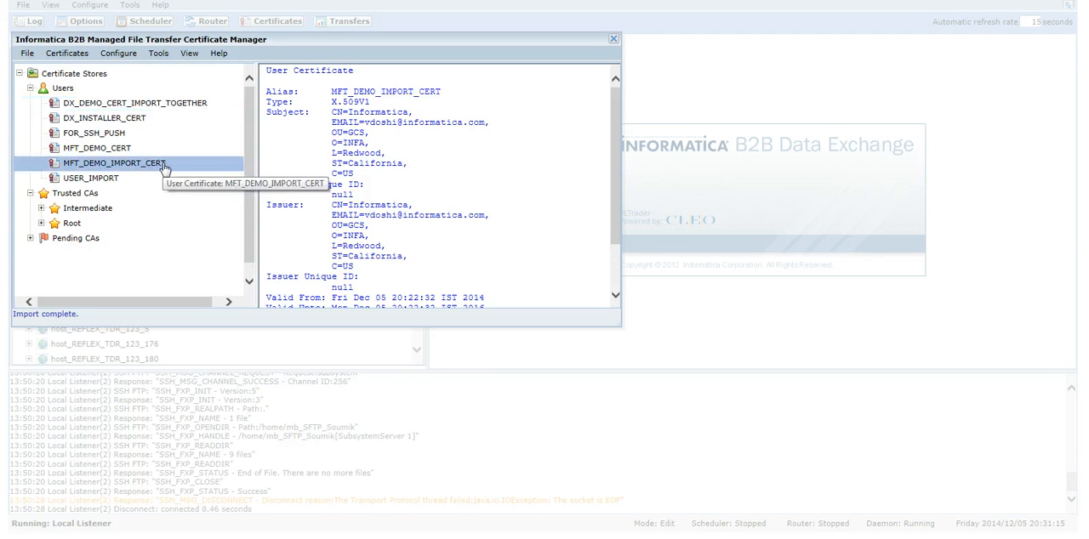
mouse_move(612, 97)
left_mouse_down()
mouse_move(615, 155)
mouse_move(611, 95)
left_mouse_up()
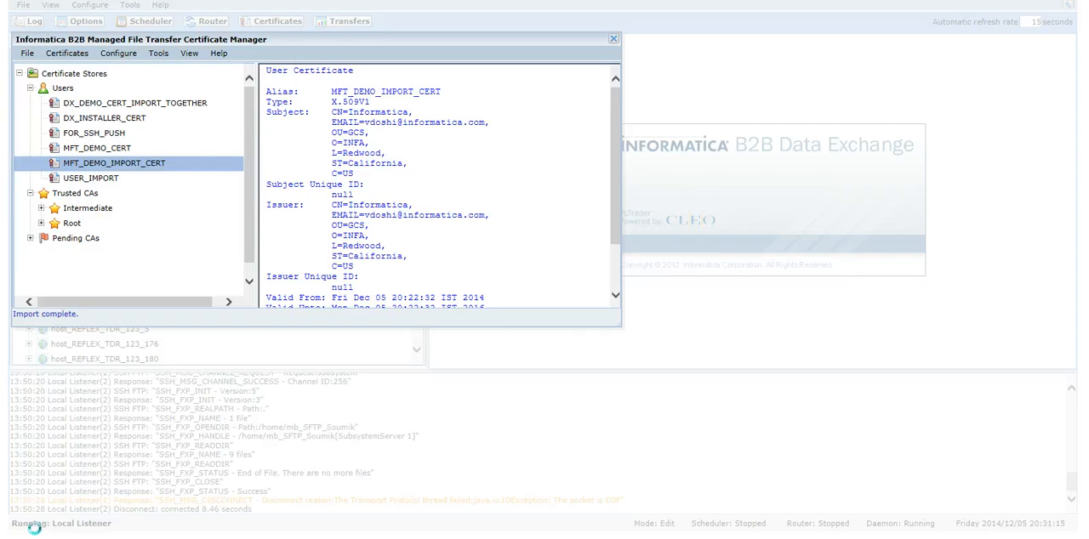